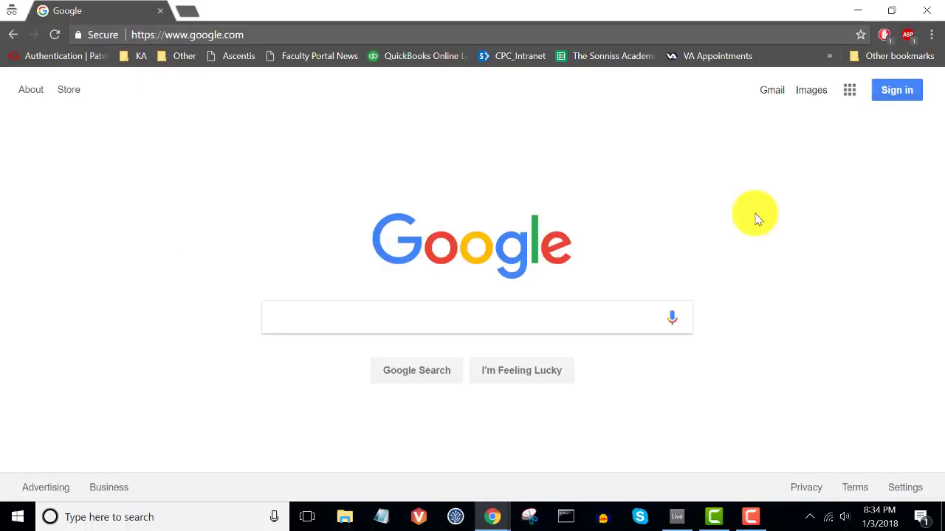
Search Google for 'unity download' and open the Unity - Download page
left_click(590, 316)
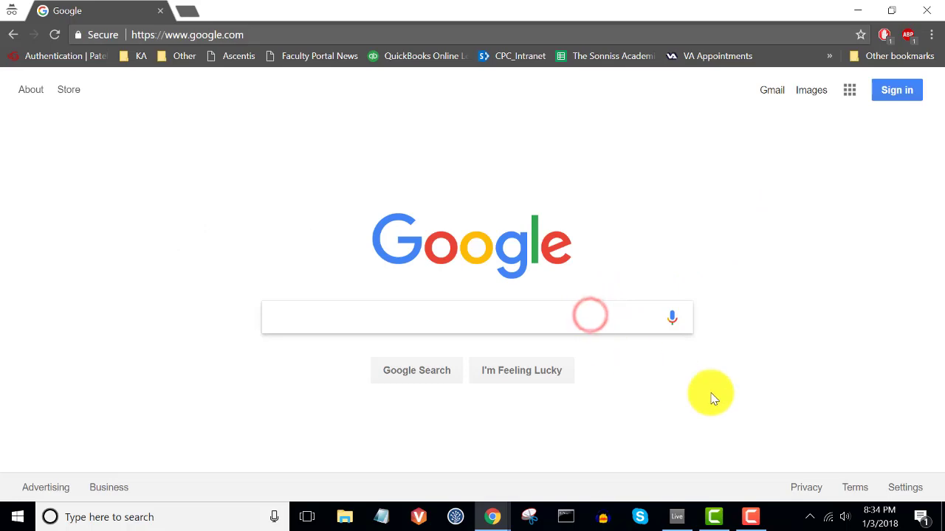
type("unity")
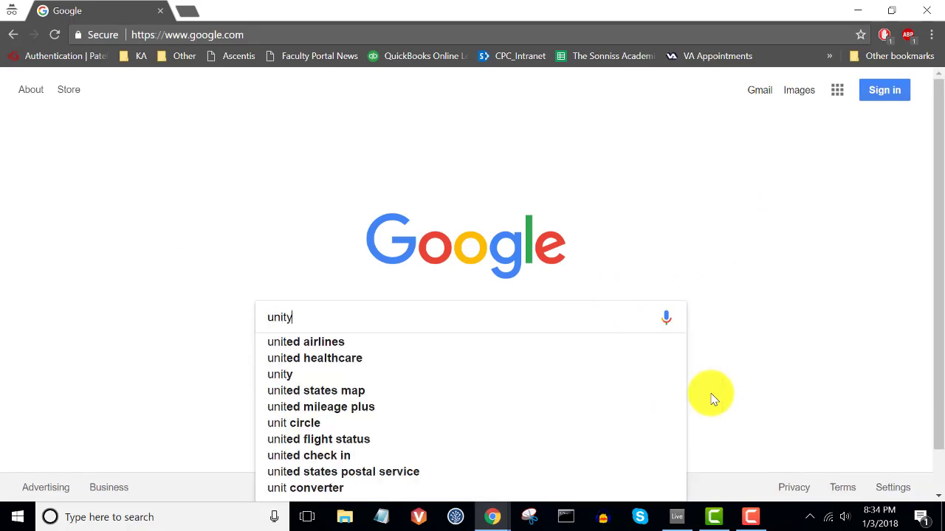
left_click(323, 390)
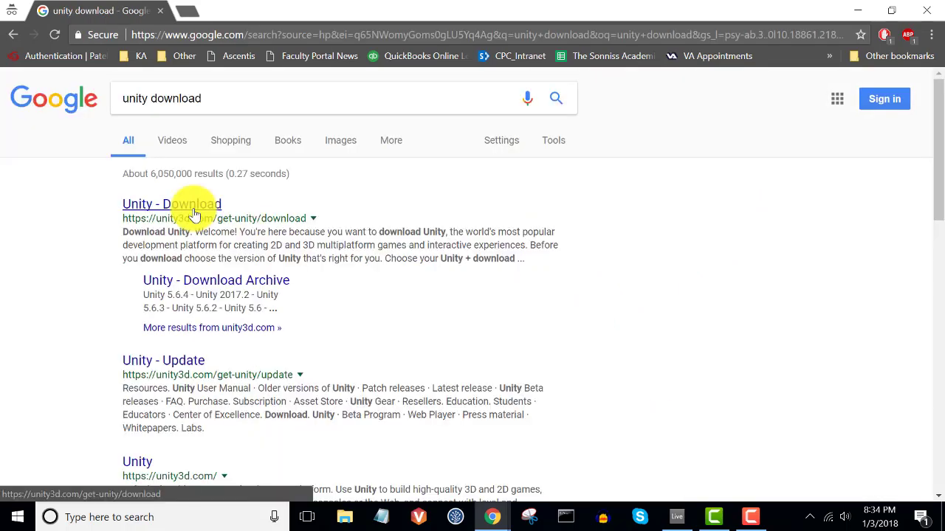
left_click(194, 214)
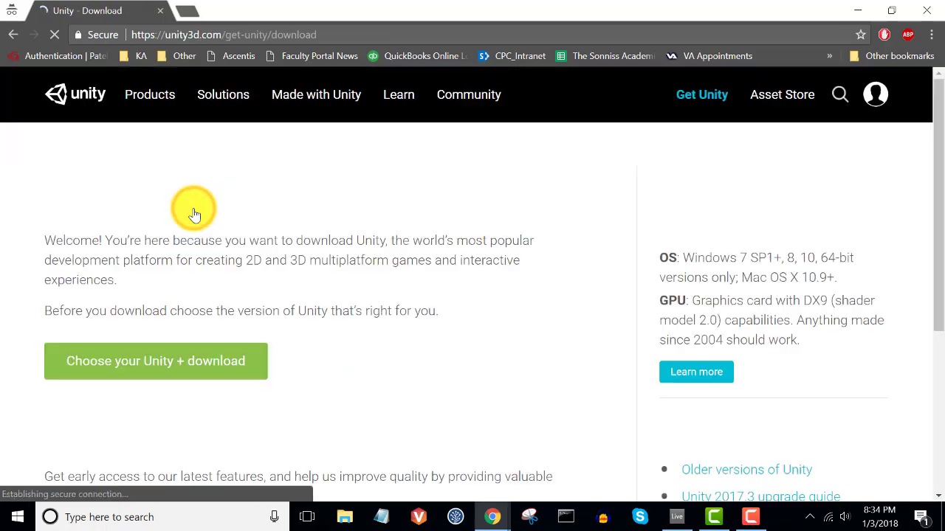
Choose the free Personal plan and tick the eligibility confirmation to enable the 2017.3 installer
left_click(192, 372)
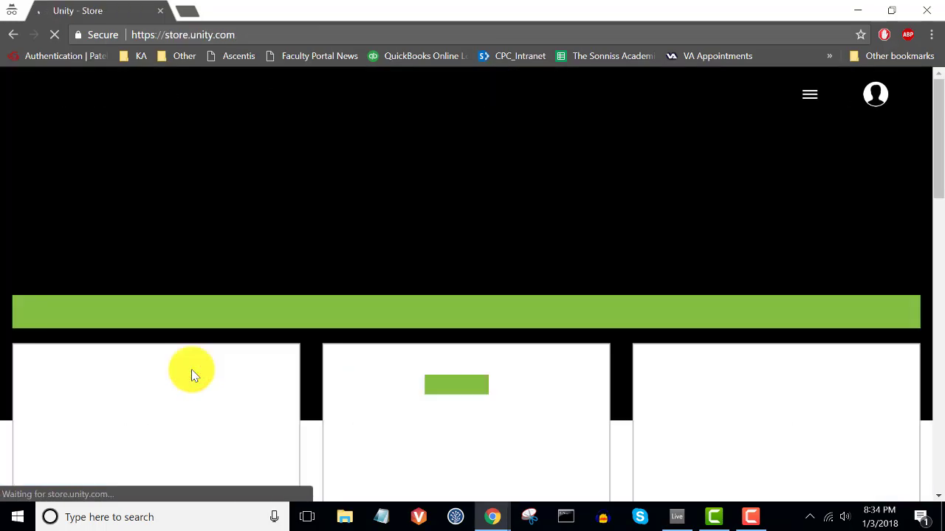
scroll(192, 375, "down", 3)
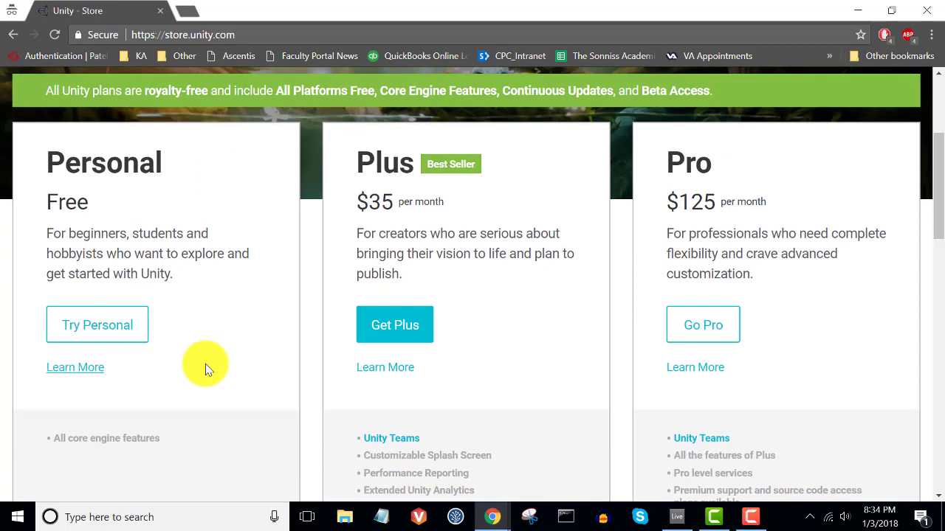
left_click(126, 326)
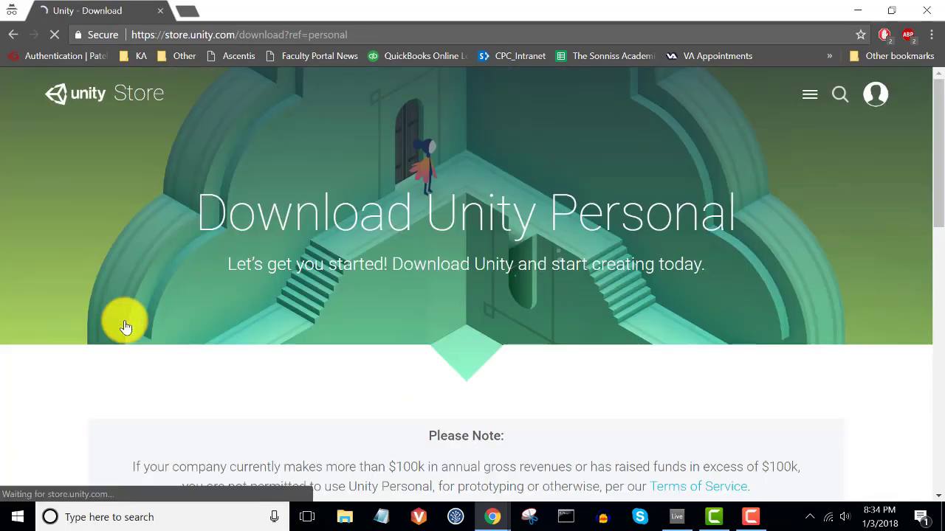
scroll(265, 353, "down", 4)
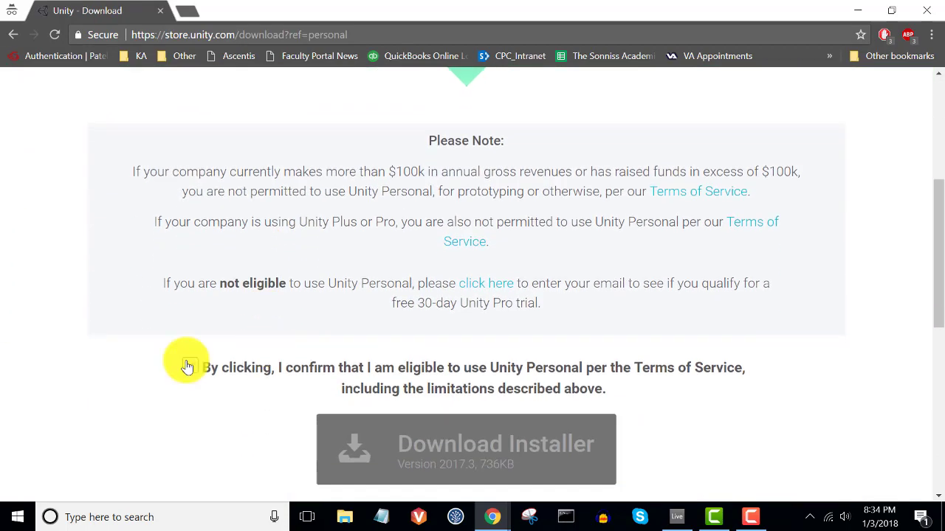
left_click(188, 366)
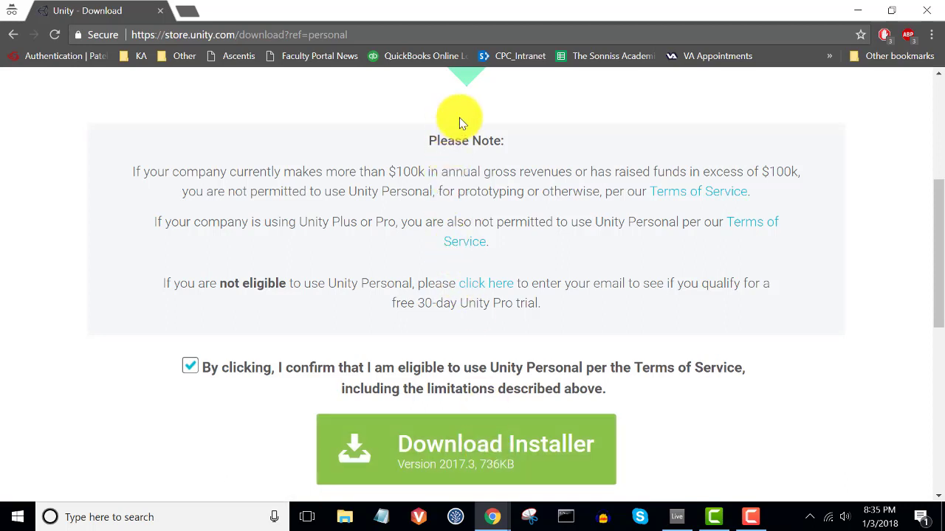
left_click(440, 35)
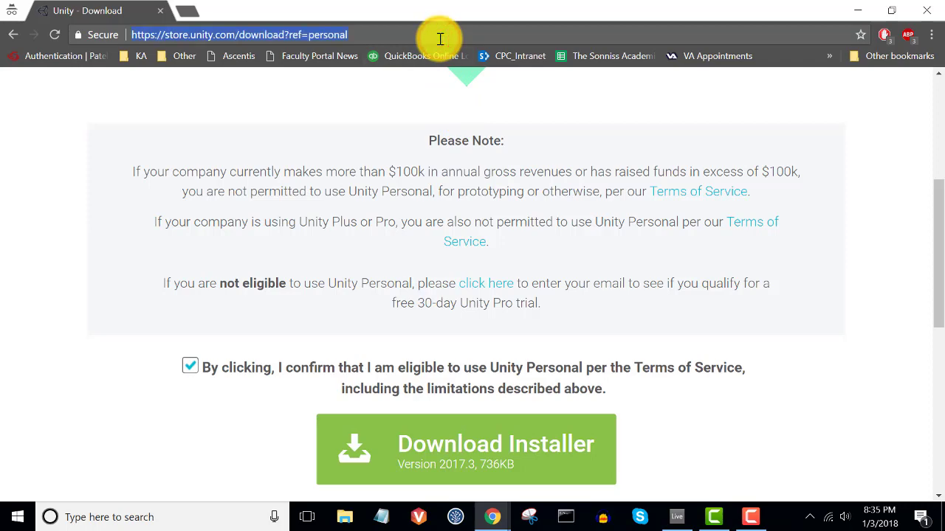
Search Google for 'wwise installer', open Audiokinetic's Download Wwise page, then switch to the Wwise Launcher
type("google.com")
key("Return")
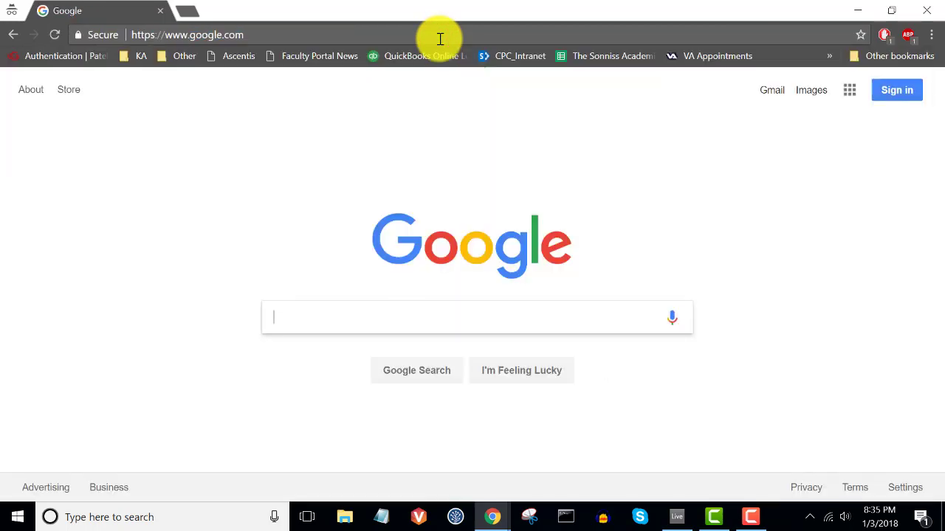
type("wwise installer")
key("Return")
left_click(273, 206)
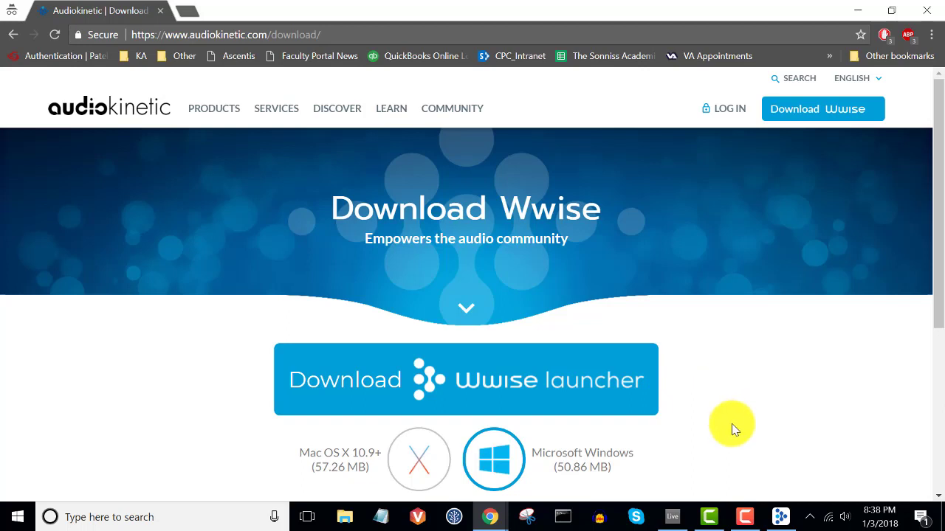
left_click(784, 512)
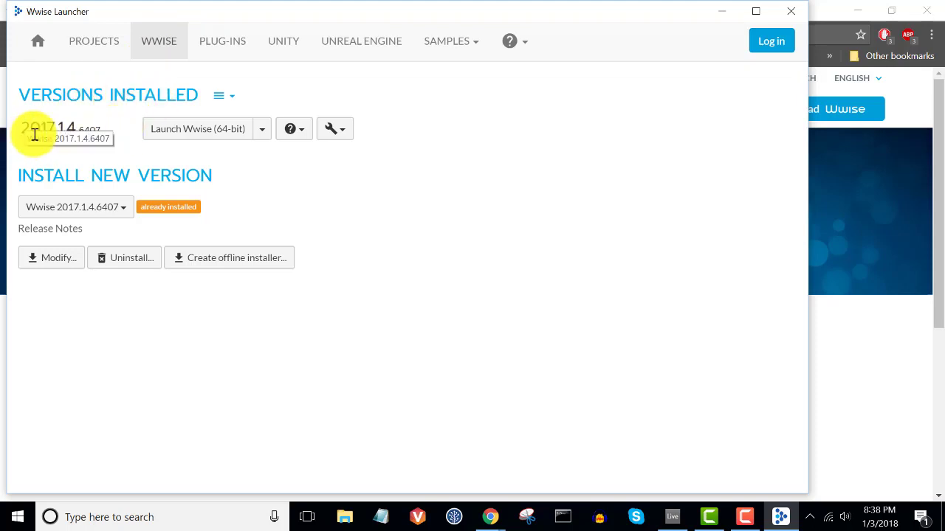
Browse the installable Wwise versions, then bring up the Audiokinetic log-in form's Email field
left_click(104, 214)
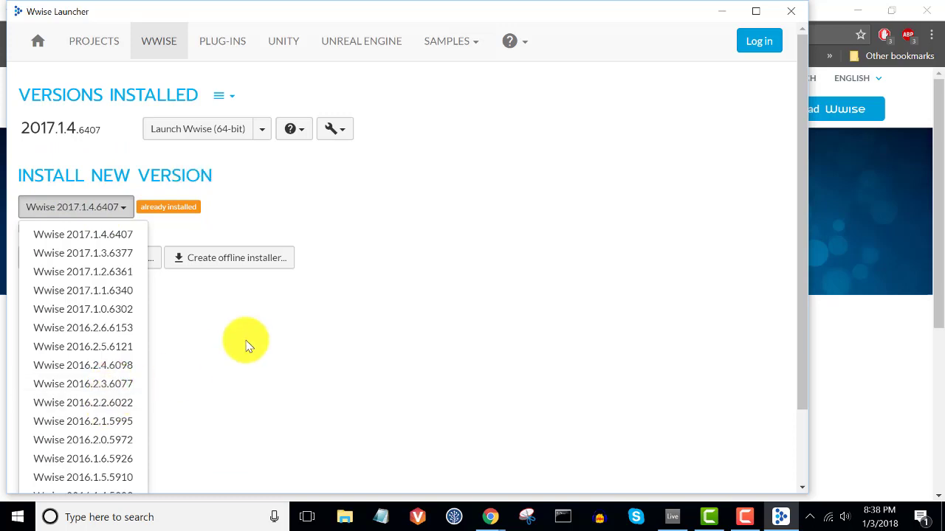
left_click(294, 190)
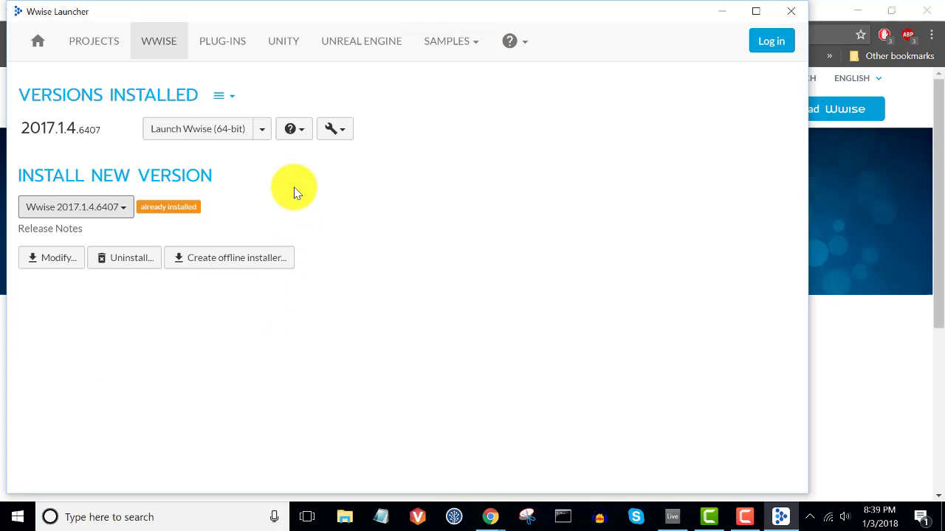
left_click(771, 51)
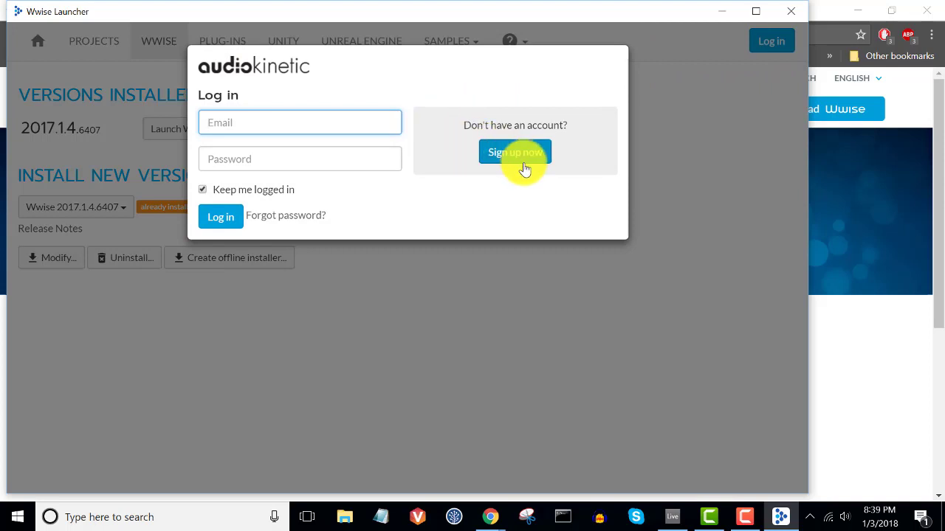
left_click(285, 130)
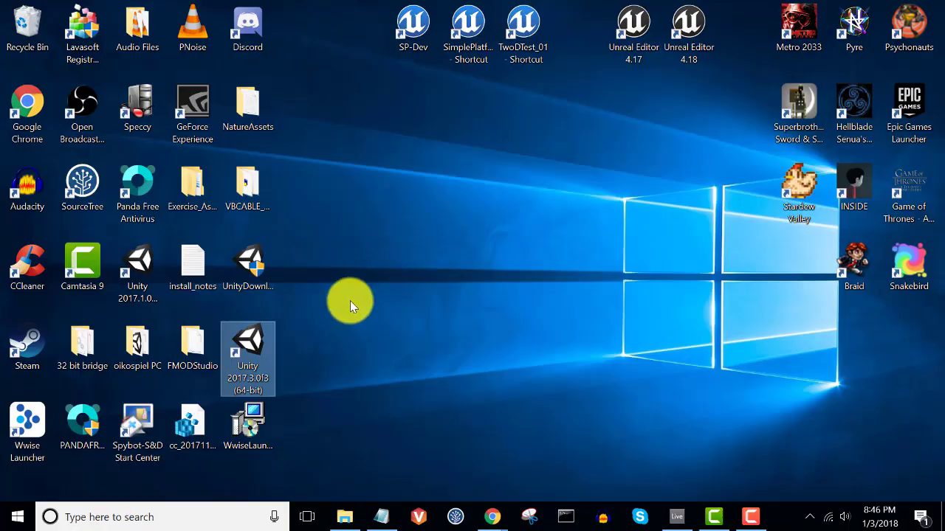
Launch Unity 2017.3.0f3 and create a new 3D project called UnityWwiseTest on the Desktop
double_click(245, 352)
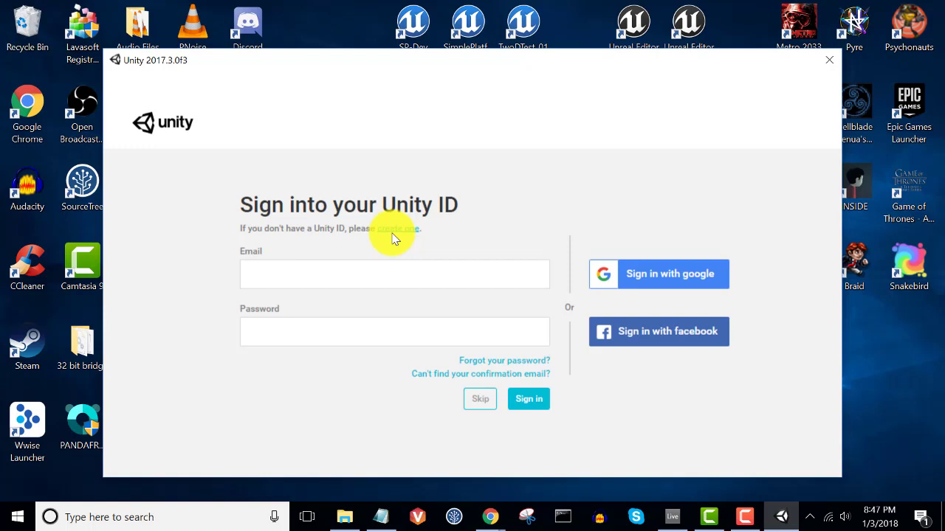
left_click(392, 269)
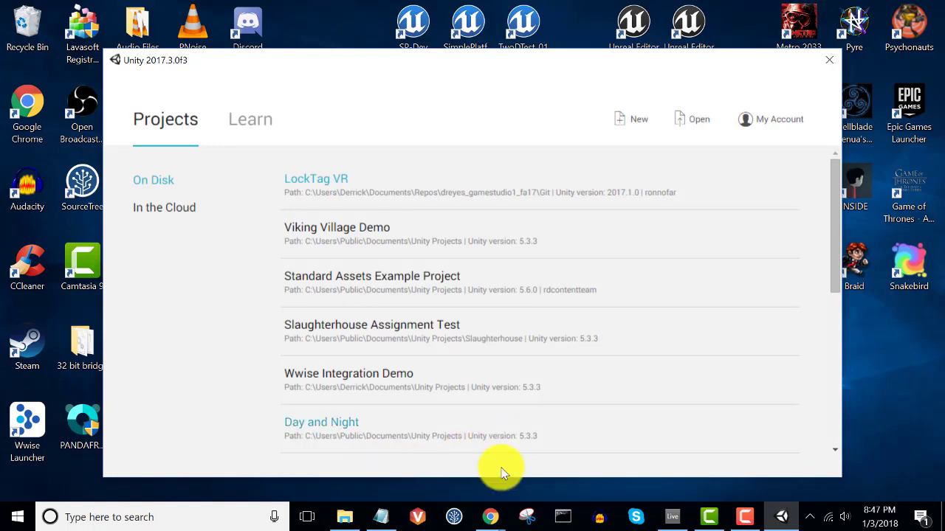
left_click(635, 126)
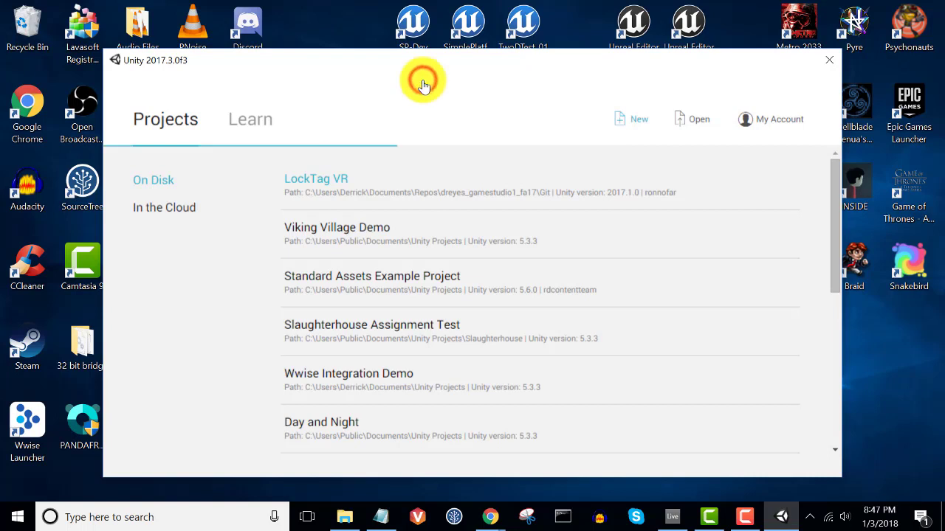
left_click_drag(362, 228, 141, 153)
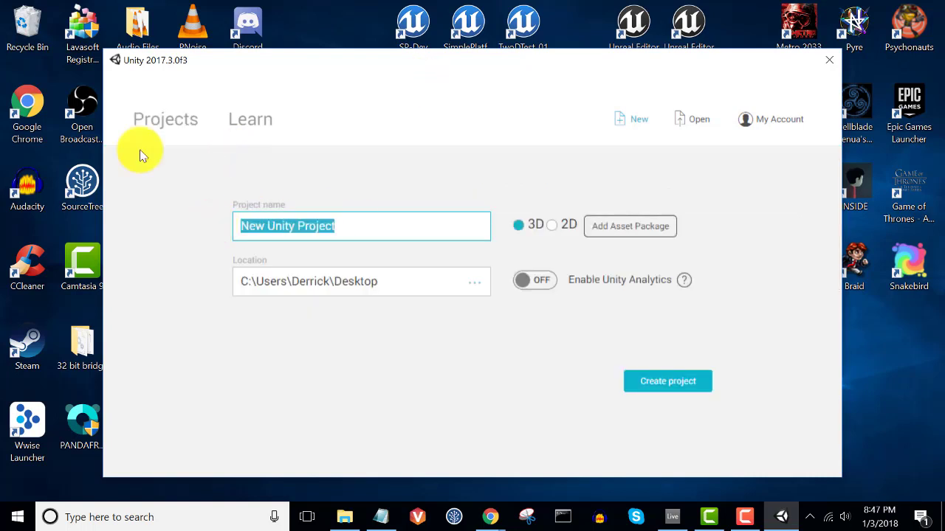
type("UnityWwiseTest")
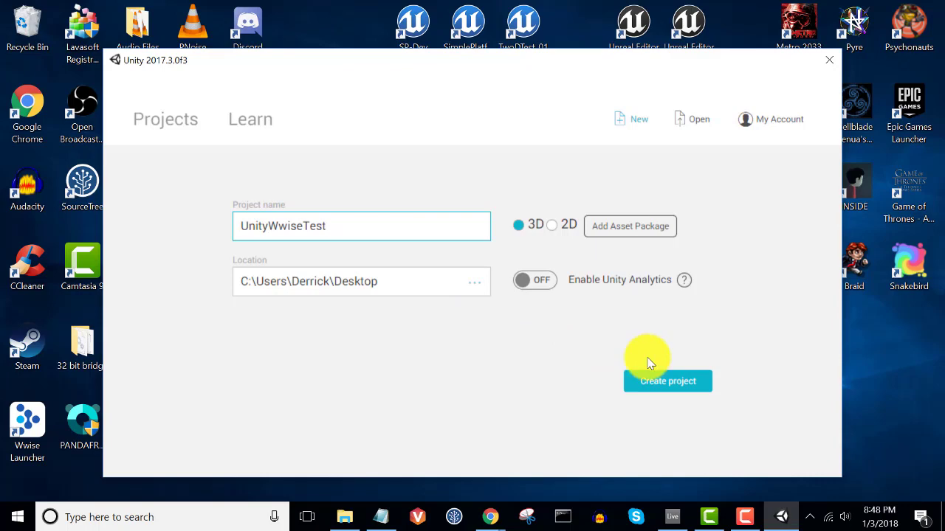
left_click(660, 384)
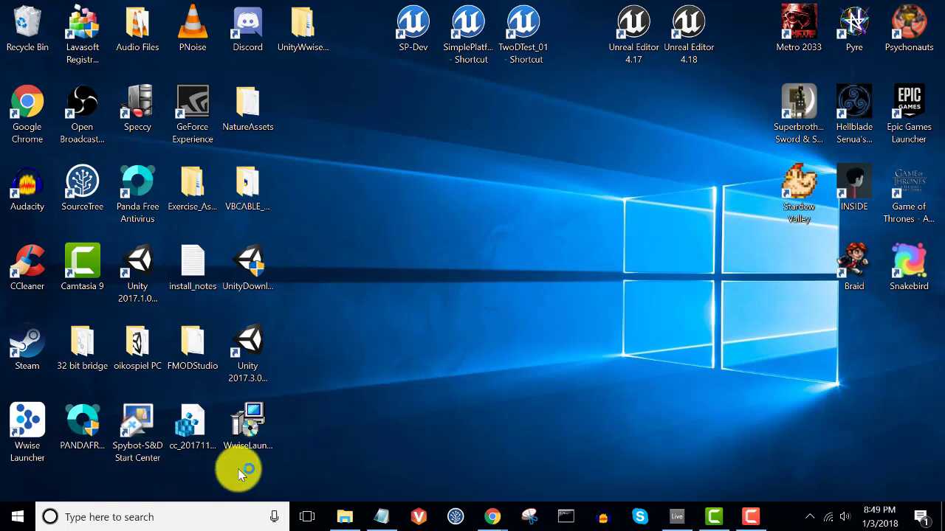
List the Unity projects and start Wwise integration for UnityWwiseTest
left_click(214, 517)
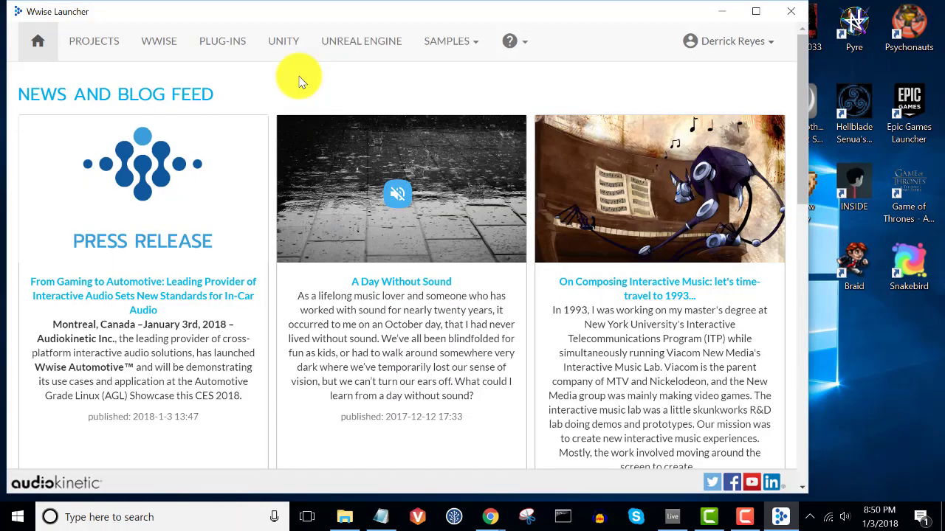
left_click(285, 41)
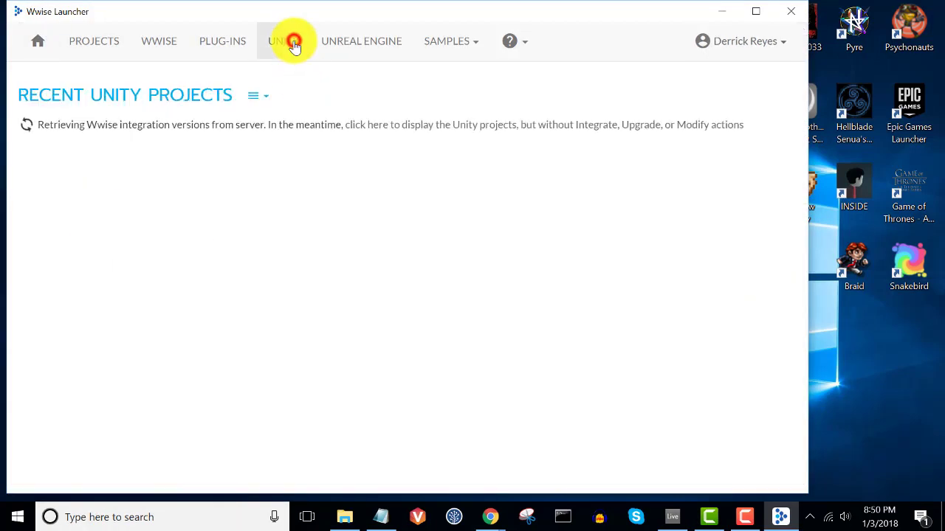
left_click(376, 124)
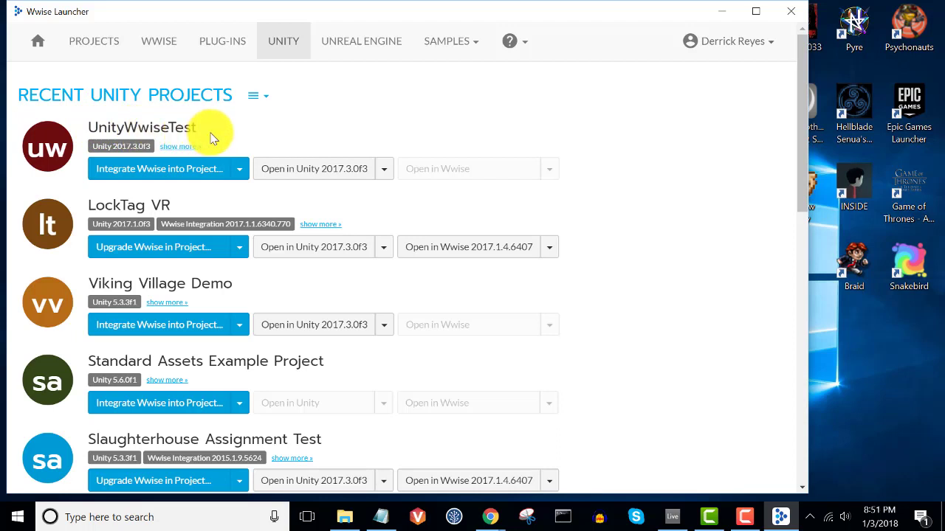
left_click(188, 178)
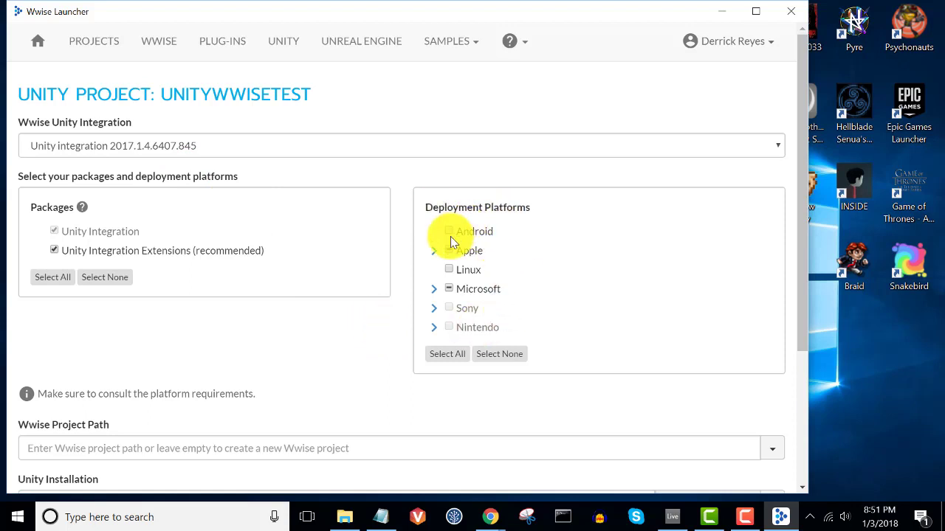
Review the Apple and Microsoft deployment platforms in the integration form
left_click(434, 250)
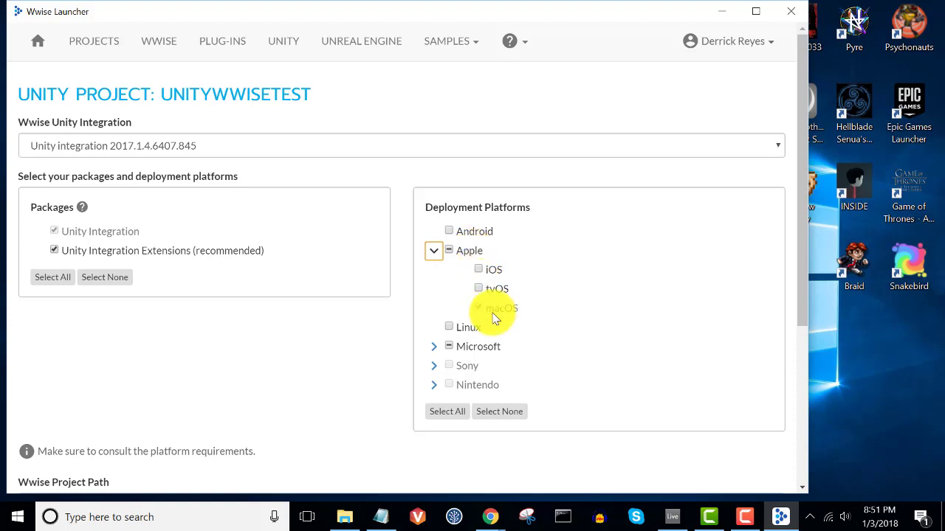
left_click(432, 251)
left_click(435, 290)
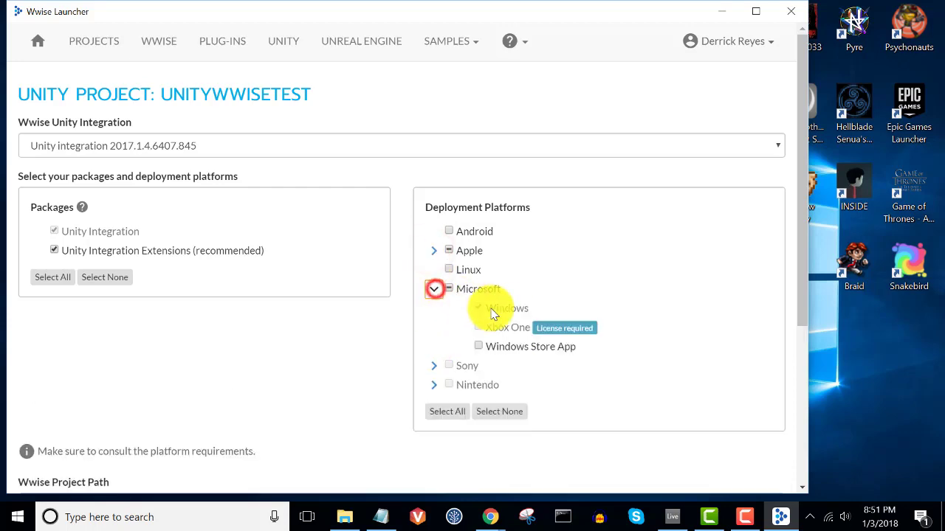
left_click(435, 290)
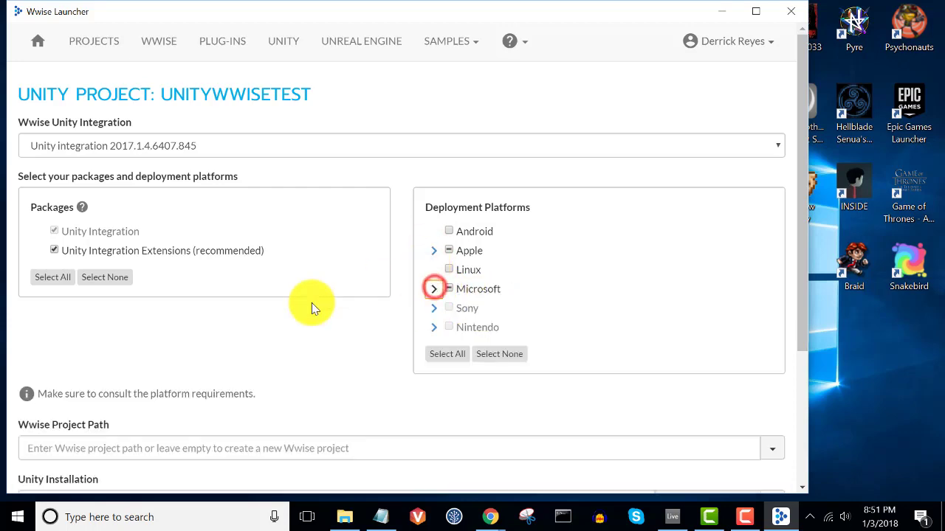
scroll(371, 374, "down", 5)
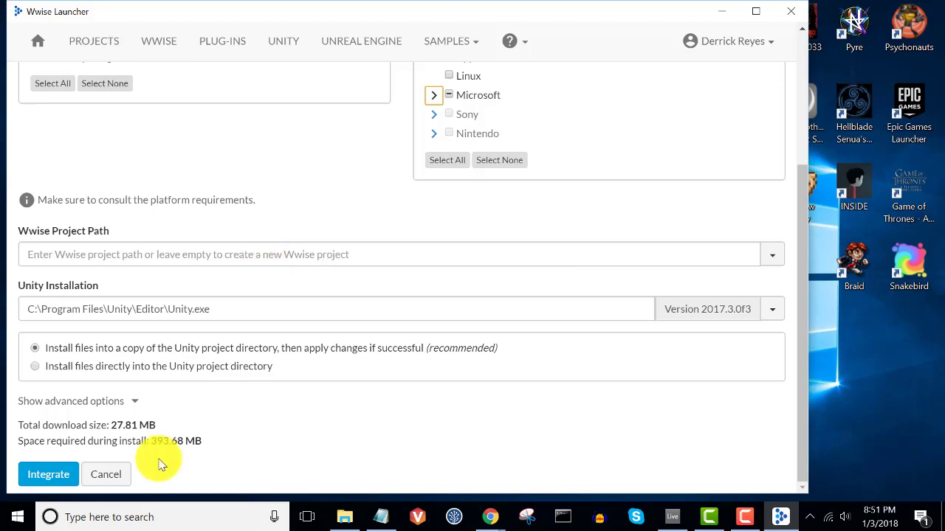
Integrate Wwise into UnityWwiseTest and open the project in Wwise 2017.1.4.6407
left_click(48, 477)
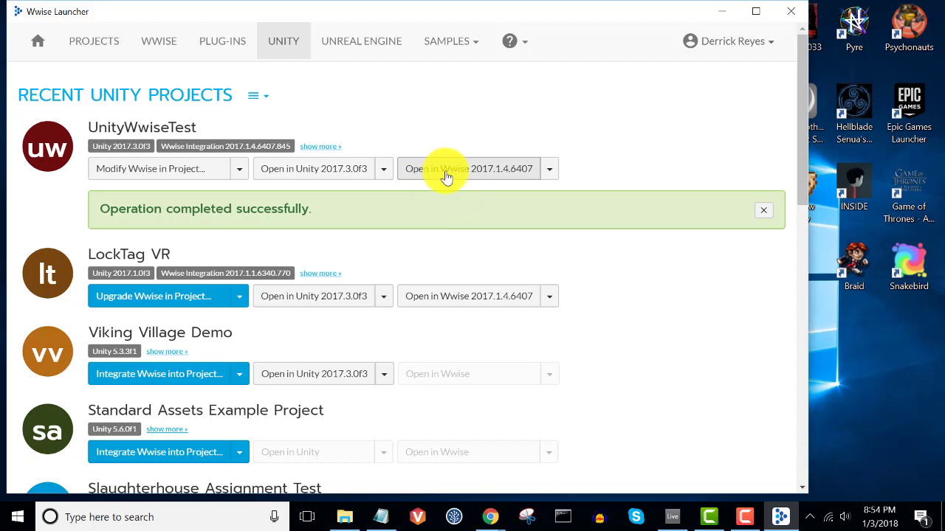
left_click(445, 174)
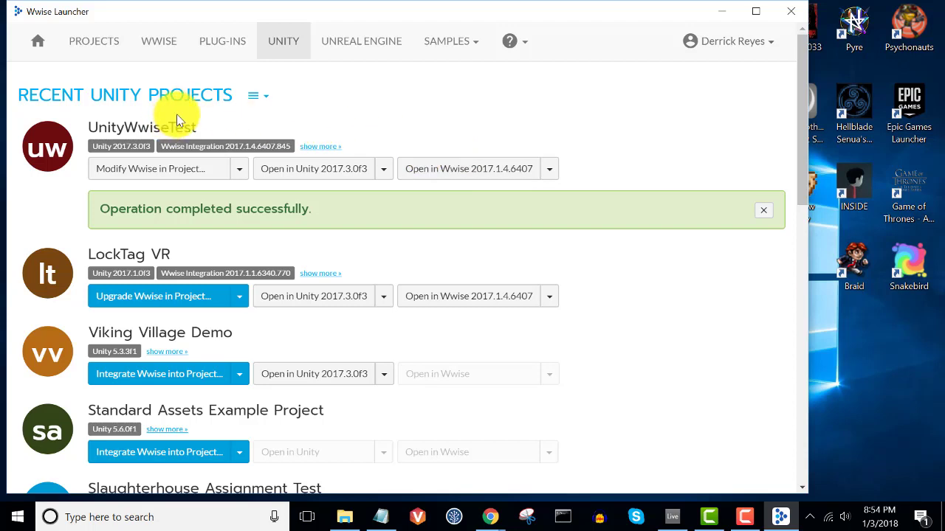
left_click(477, 181)
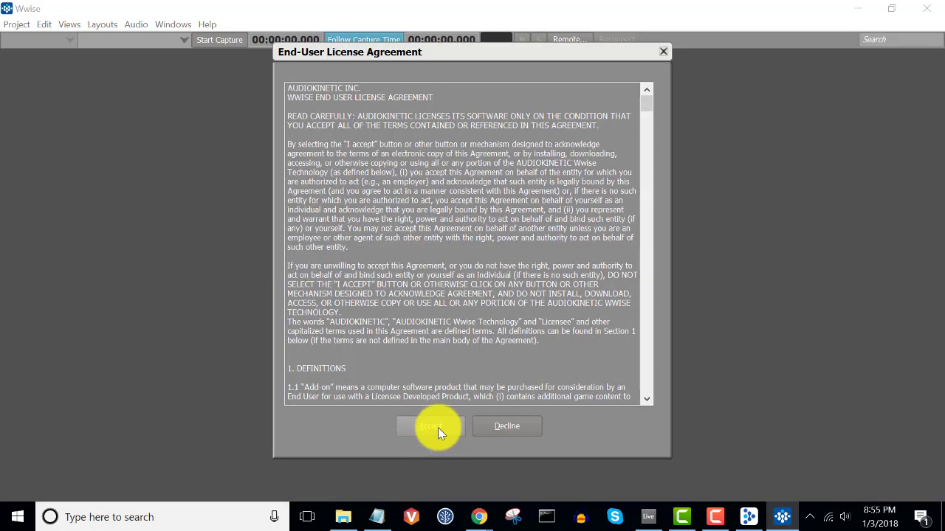
Accept the licence agreement and view UnityWwiseTest_WwiseProject's SoundBanks hierarchy
left_click(434, 427)
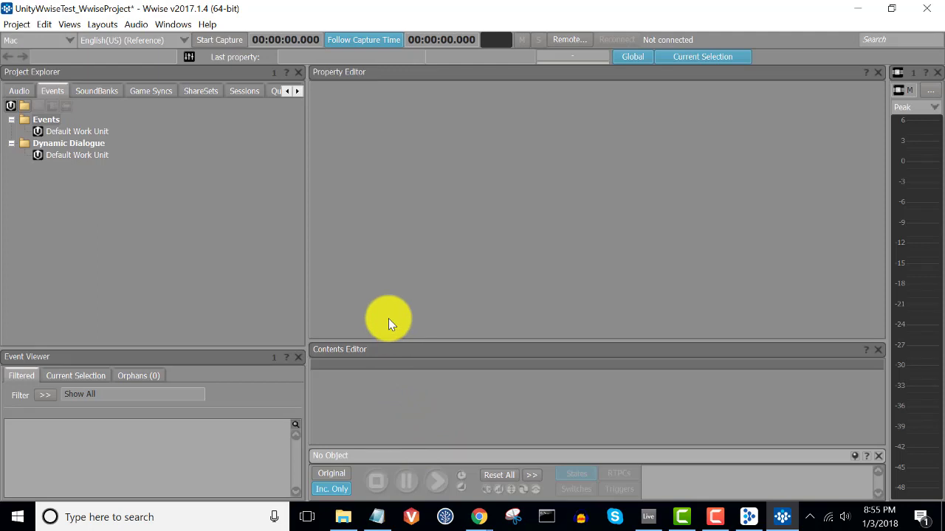
left_click(107, 91)
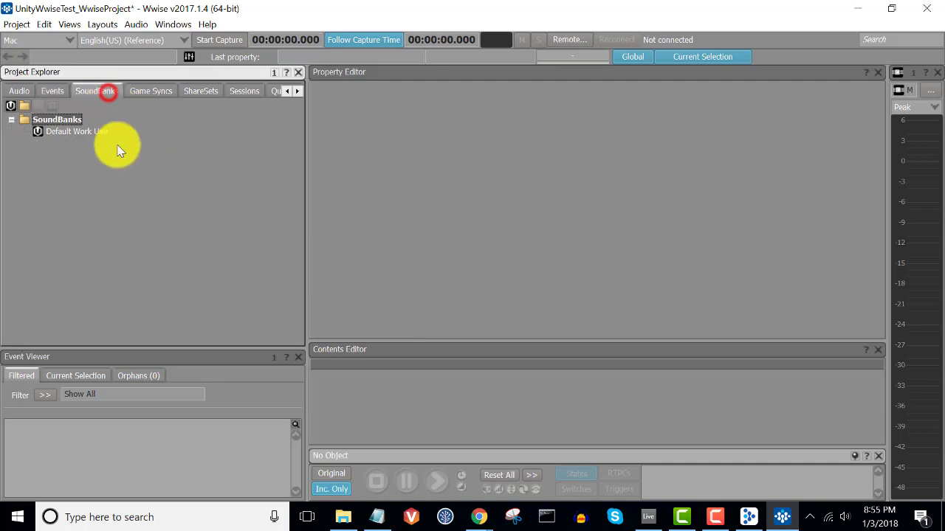
Create a new SoundBank called 'Main' in the SoundBanks Default Work Unit
left_click(78, 131)
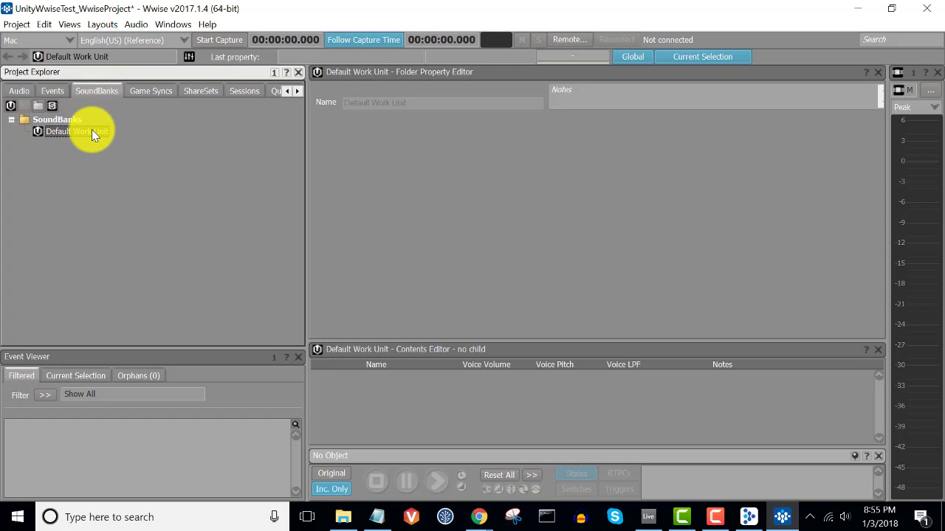
left_click(51, 104)
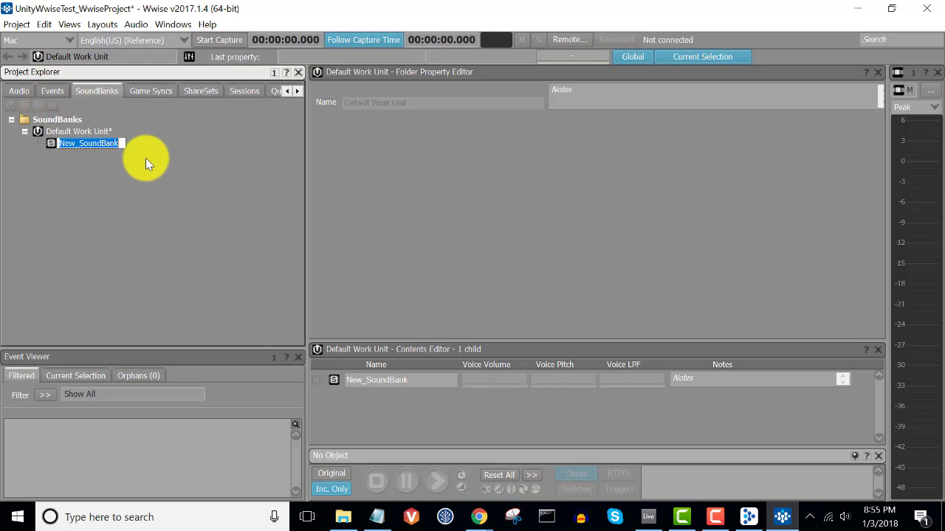
type("Main")
key("Return")
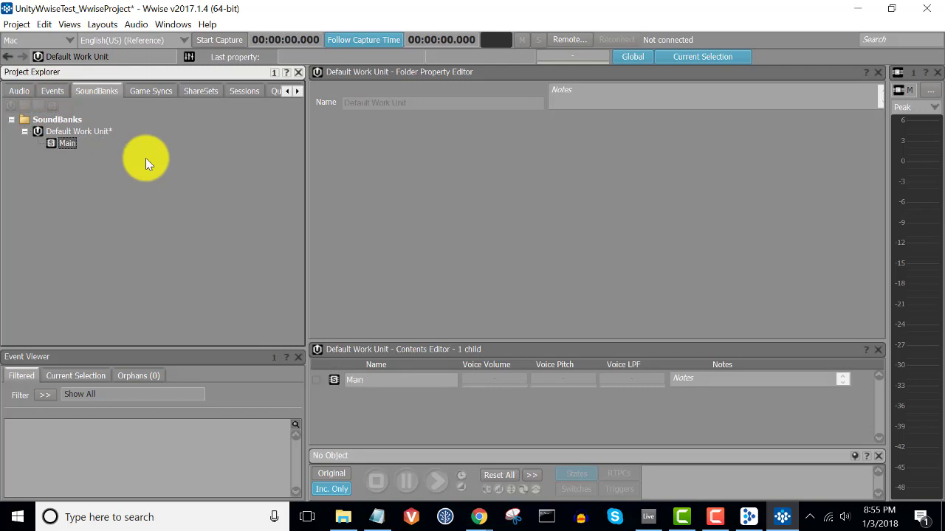
left_click(56, 93)
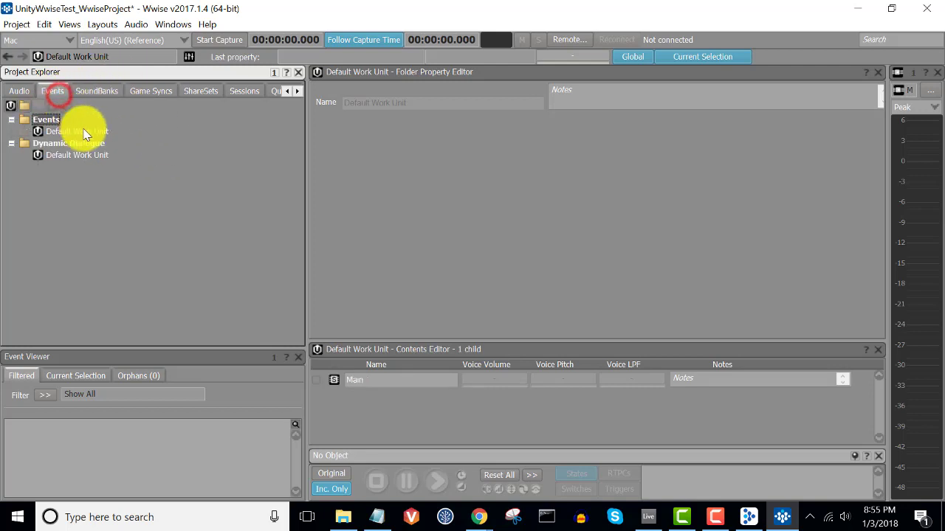
Add a new event called 'Test' under Events > Default Work Unit
left_click(87, 133)
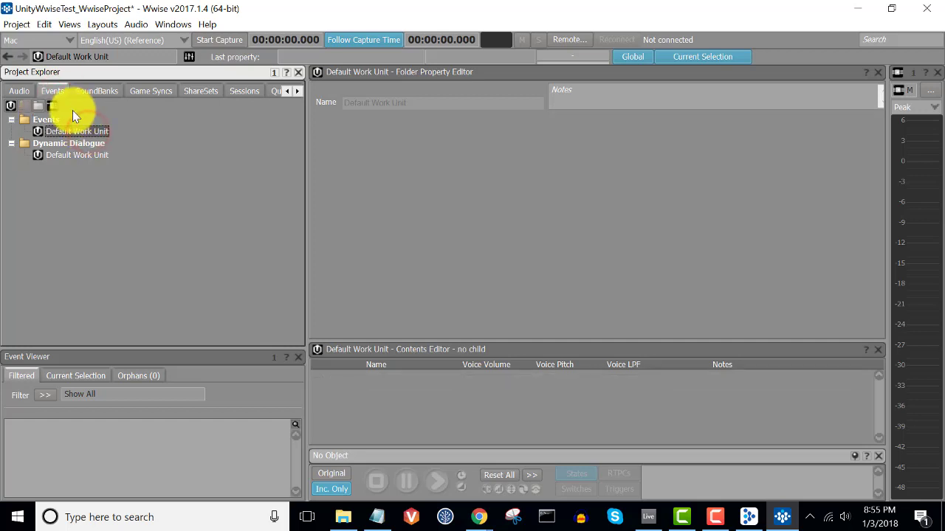
left_click(51, 106)
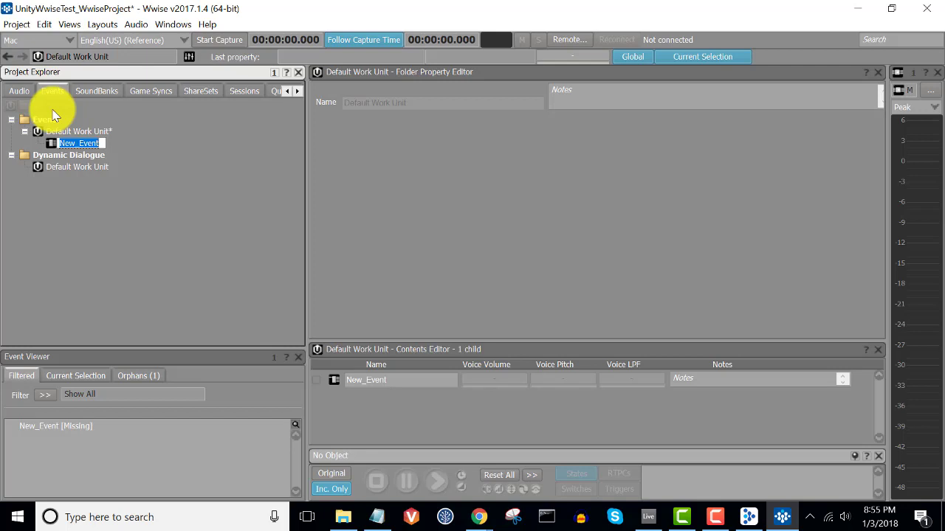
type("Test")
key("Return")
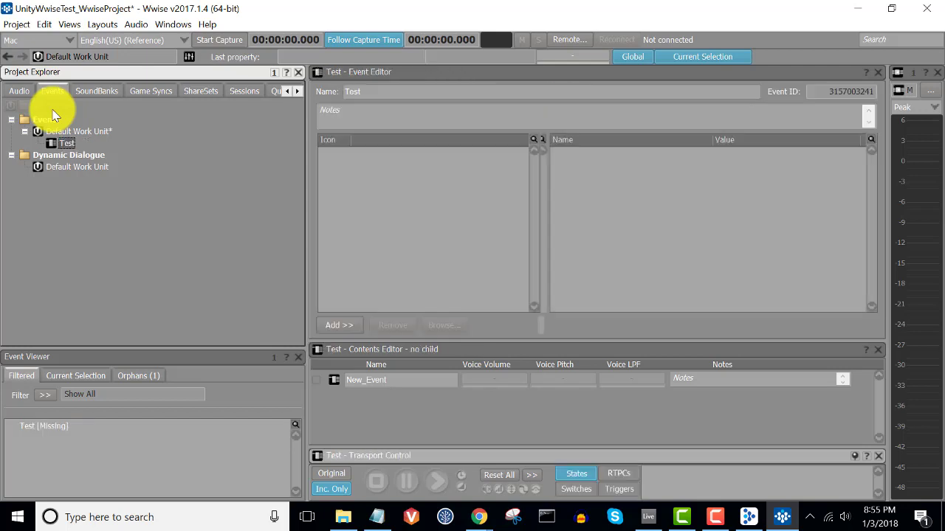
left_click(22, 93)
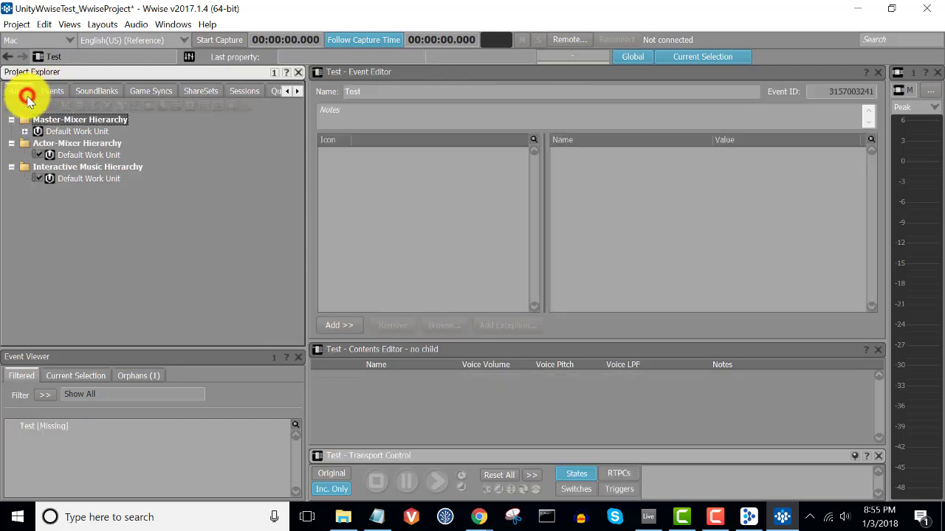
Create a sound named 'Test' in the Actor-Mixer Default Work Unit
left_click(87, 156)
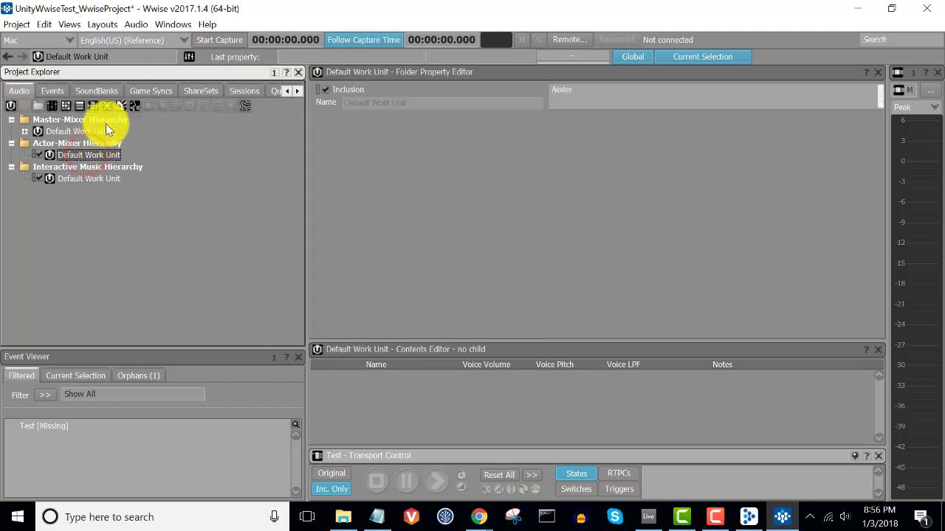
left_click(122, 109)
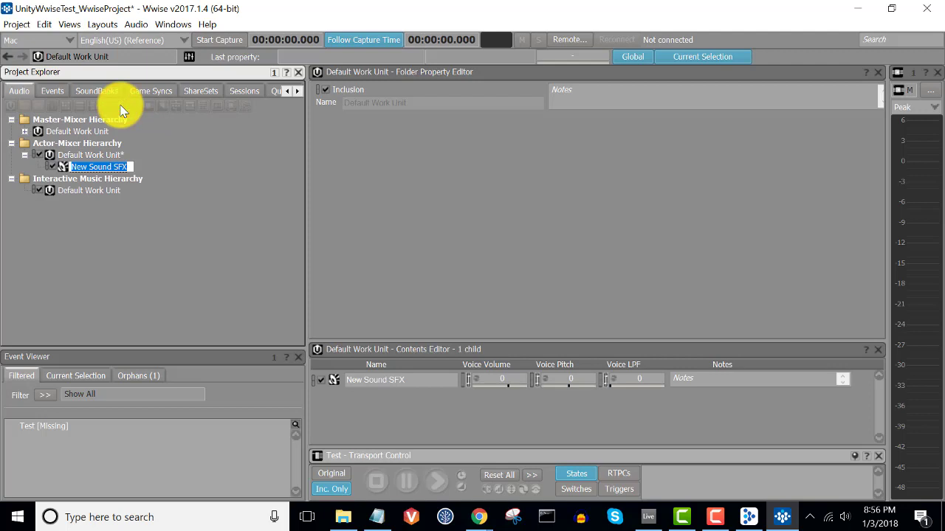
type("Test")
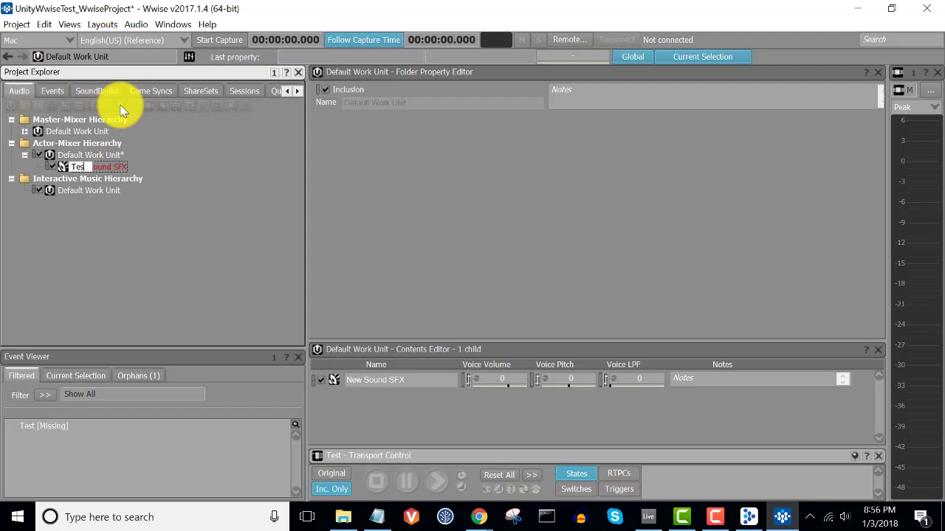
key("Return")
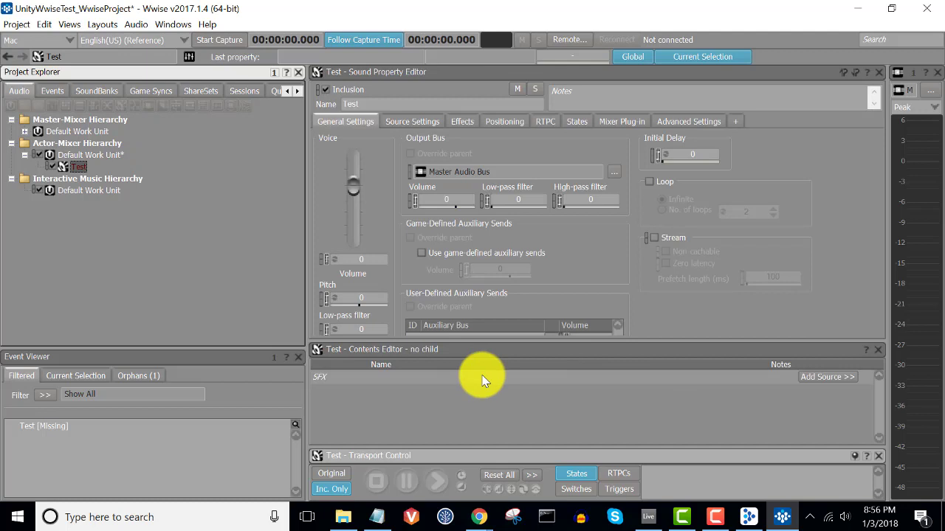
Give the Test sound a 440 Hz Wwise Sine source and preview it
left_click(823, 378)
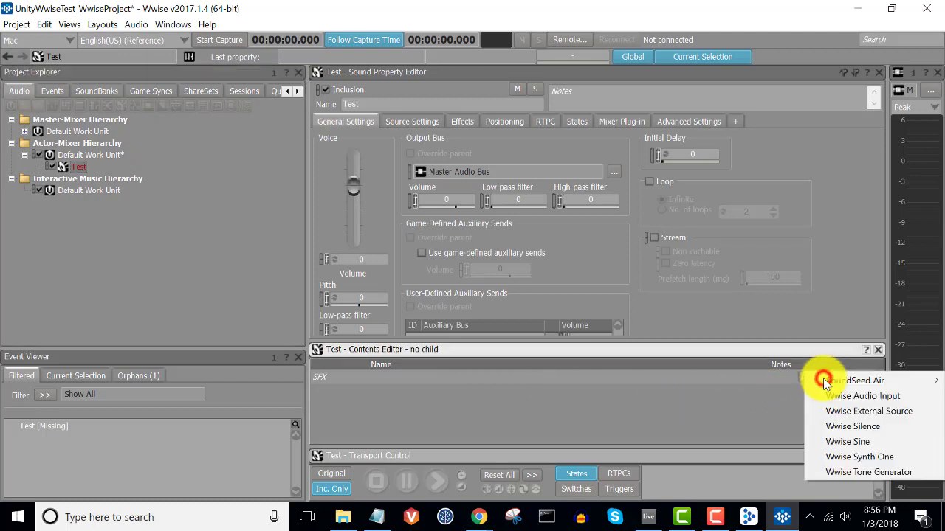
left_click(856, 442)
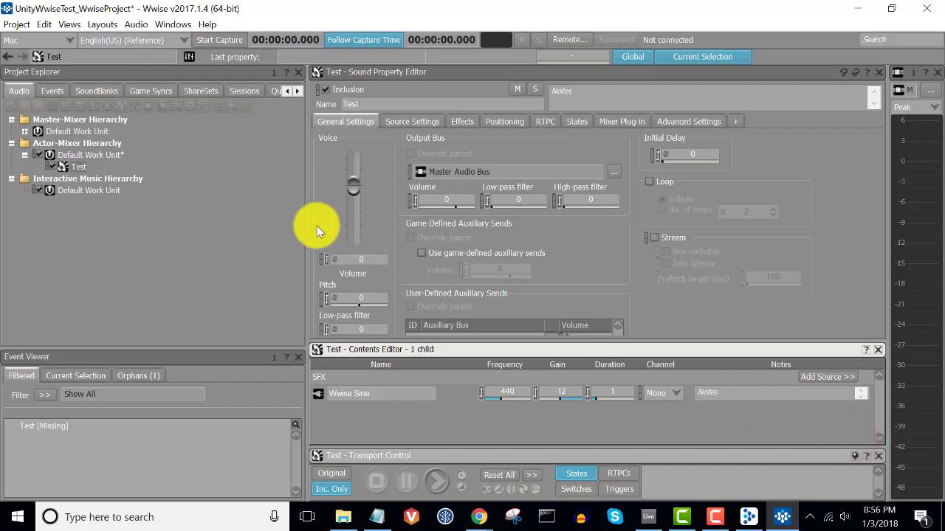
left_click(436, 480)
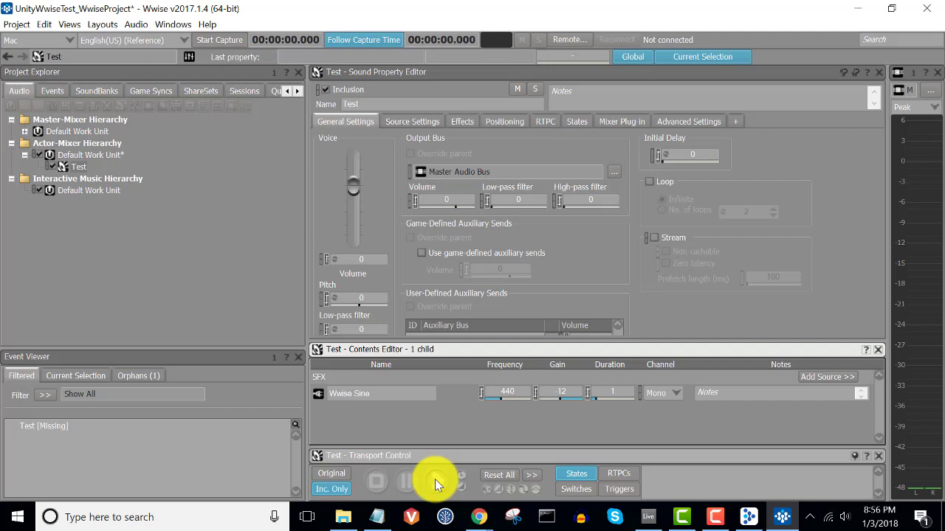
left_click(107, 91)
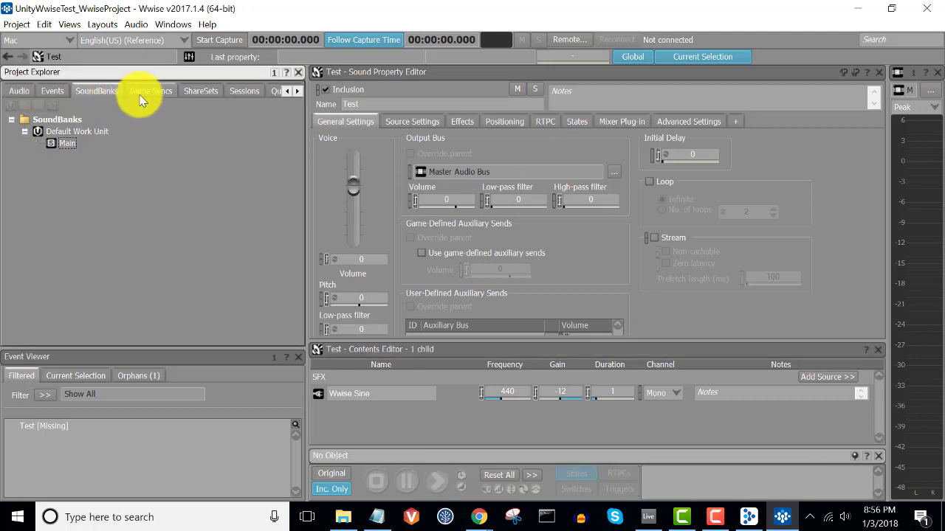
In the SoundBank layout, enable generation for Default Work Unit, Mac, Windows and English(US)
key("F7")
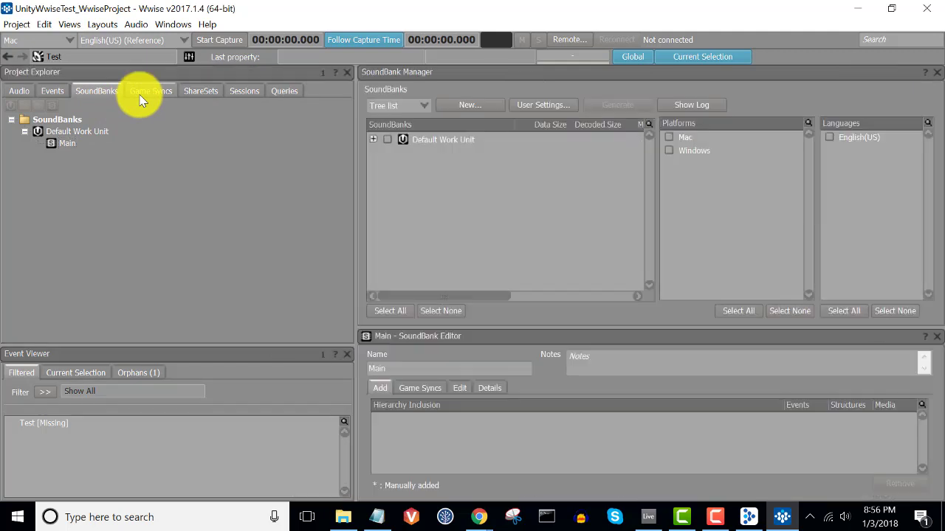
left_click(387, 139)
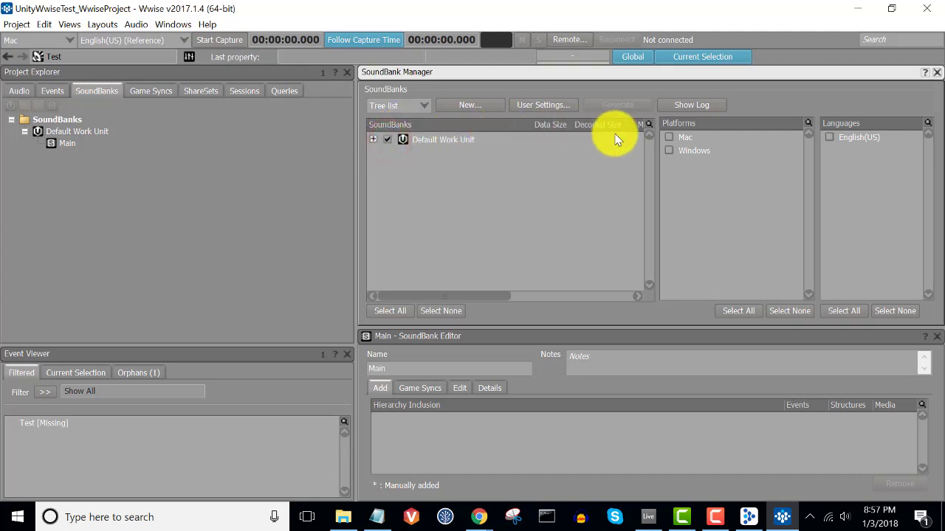
left_click(668, 152)
left_click(669, 138)
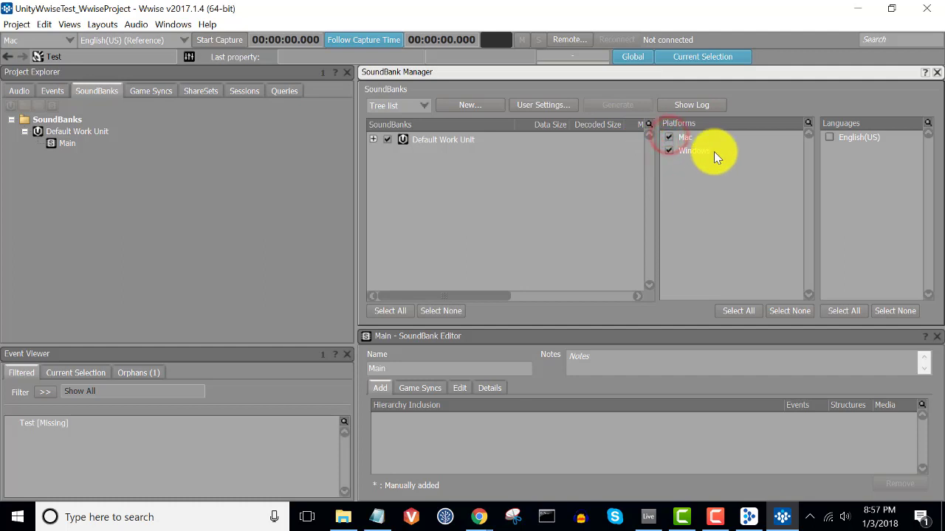
left_click(829, 138)
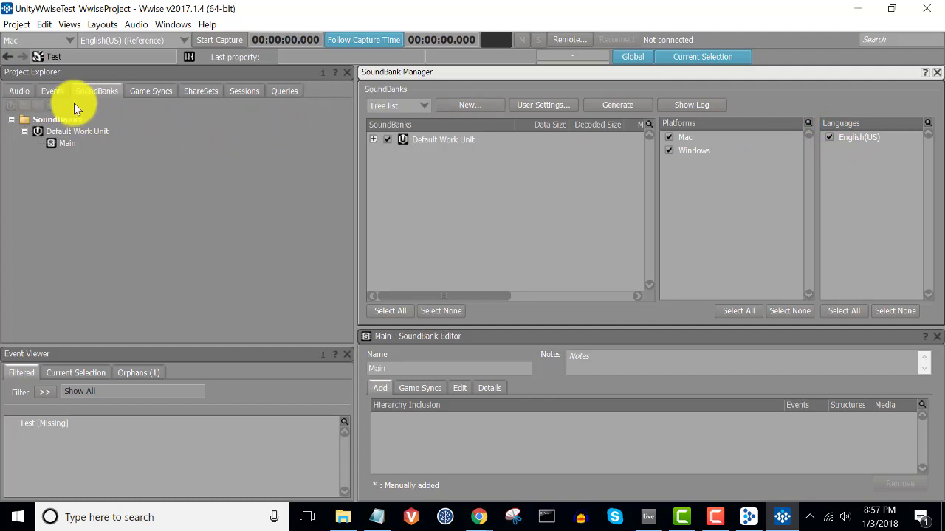
Add the Test event from the Events tab to the Main SoundBank
left_click(56, 92)
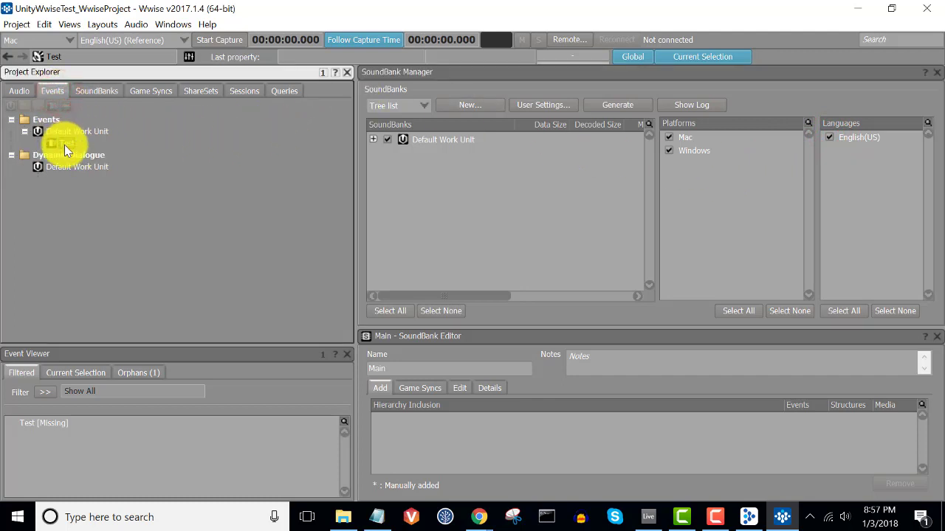
left_click_drag(64, 145, 374, 138)
left_click(374, 140)
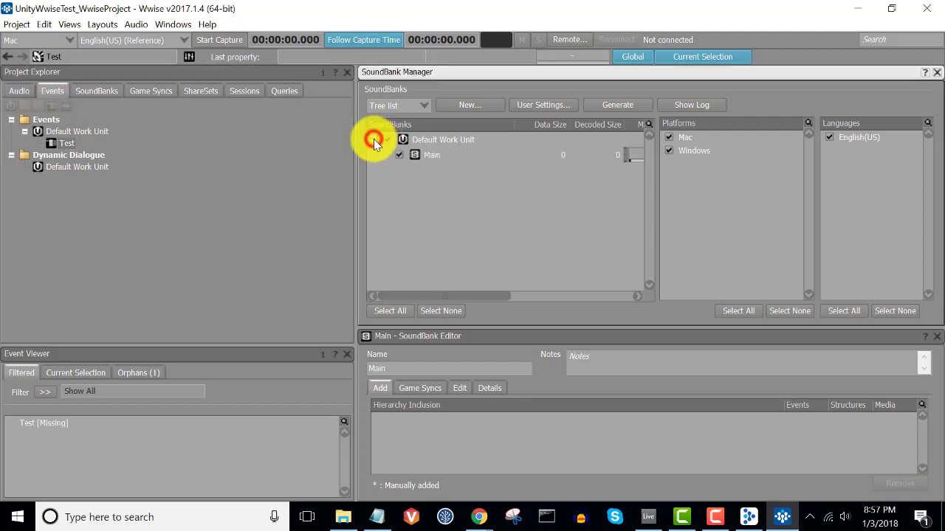
left_click(440, 155)
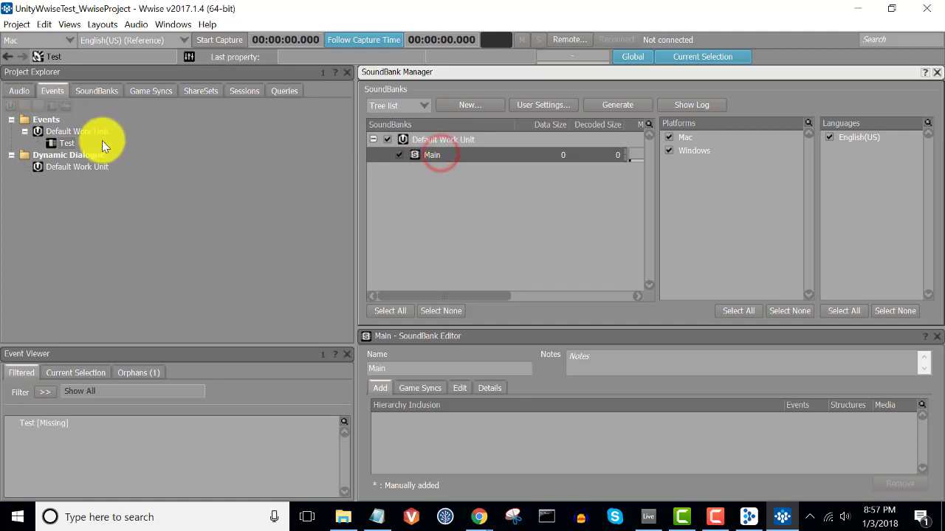
left_click_drag(65, 143, 472, 456)
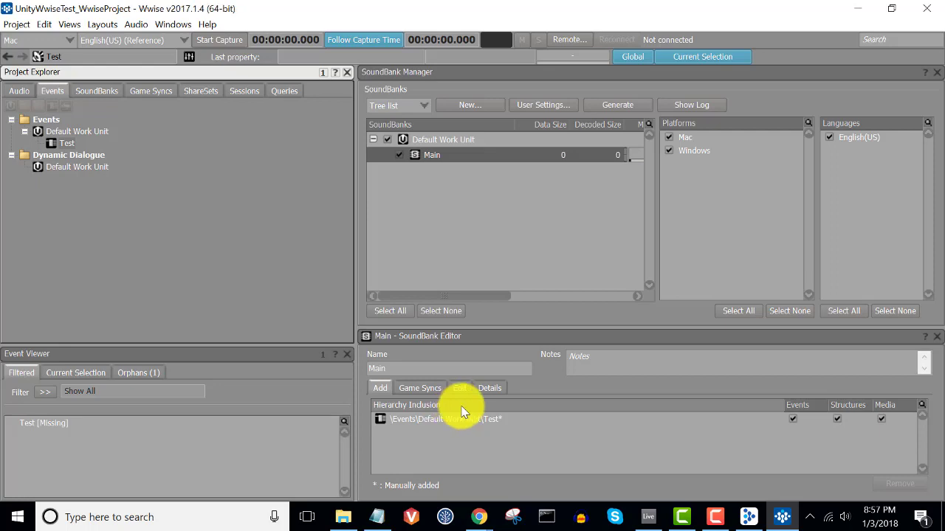
left_click(18, 25)
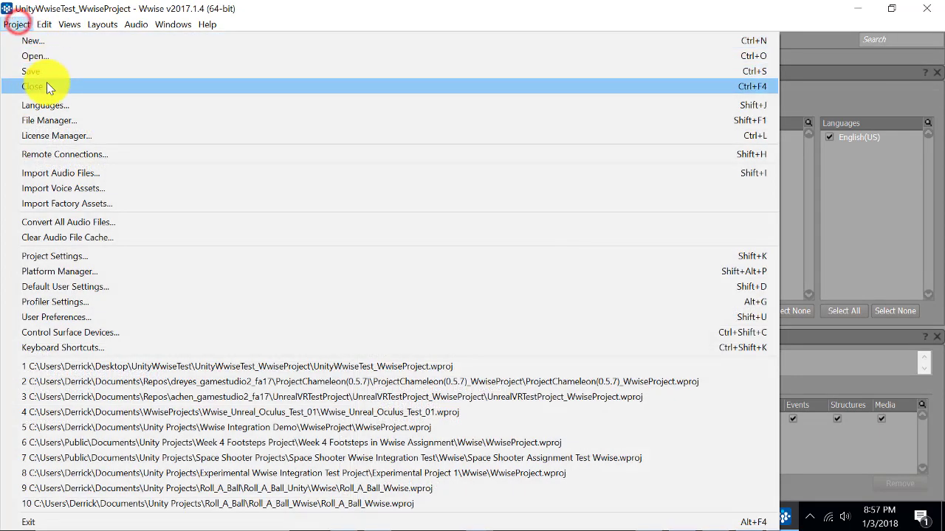
Save the project and give the Test event a Play action targeting the Test sound
left_click(48, 73)
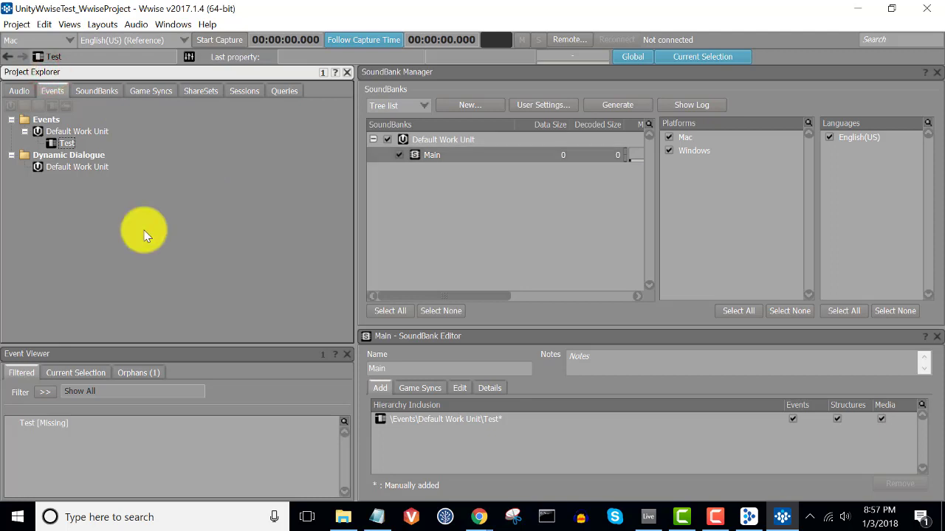
key("F5")
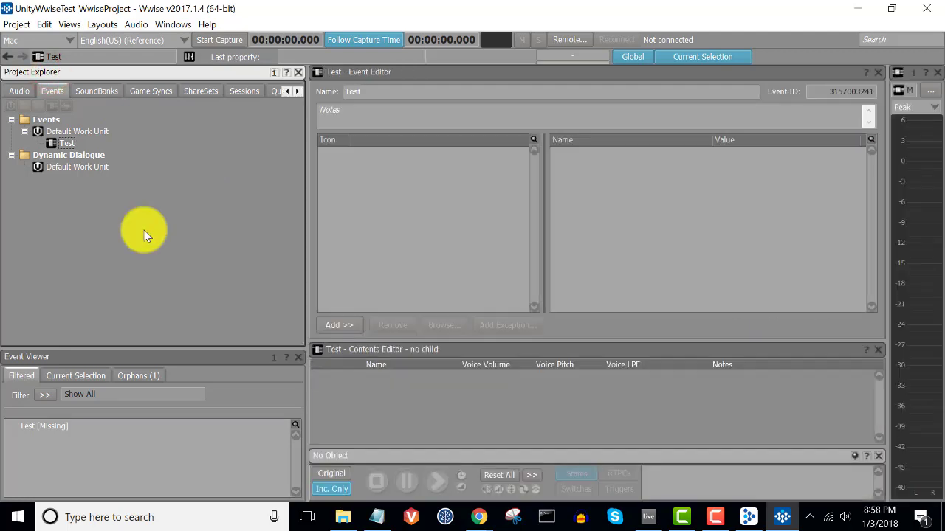
left_click(68, 144)
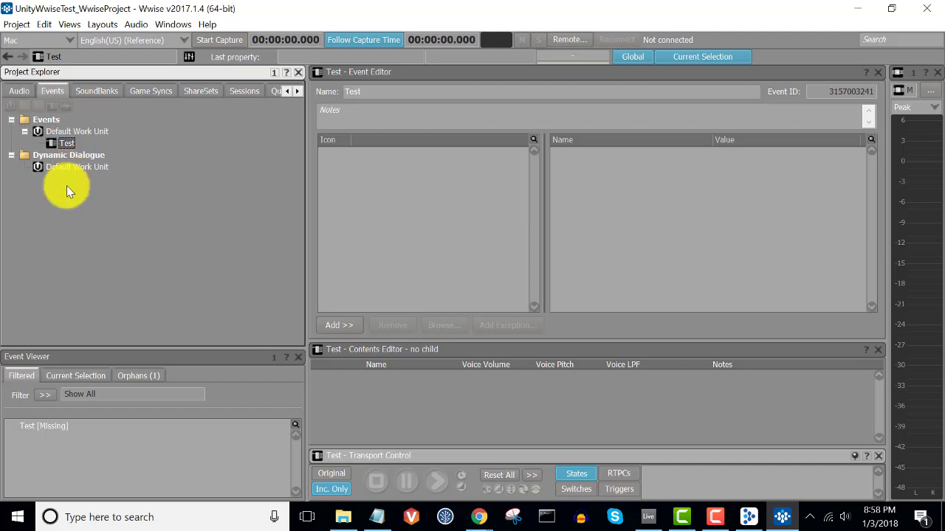
left_click(20, 91)
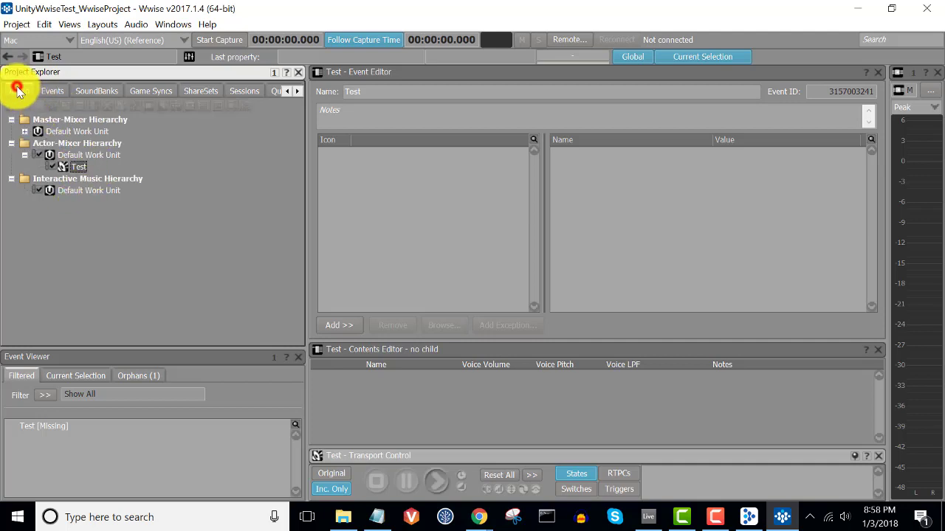
left_click_drag(74, 169, 438, 195)
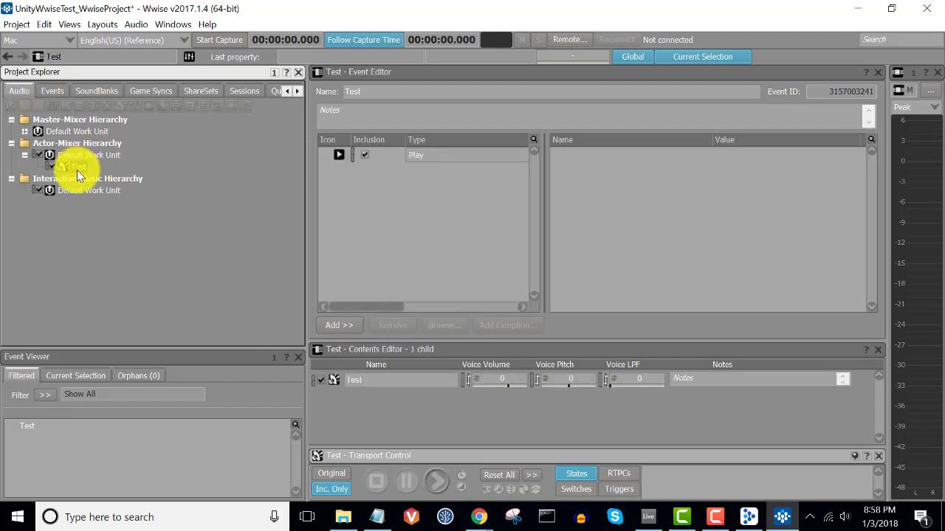
Preview the Test event playing the Test sine sound
left_click(46, 87)
left_click(67, 145)
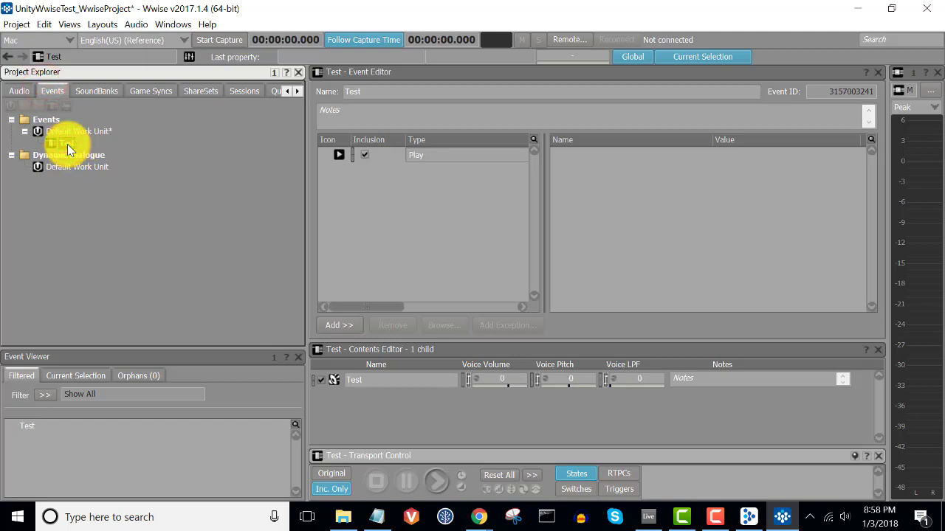
left_click(436, 481)
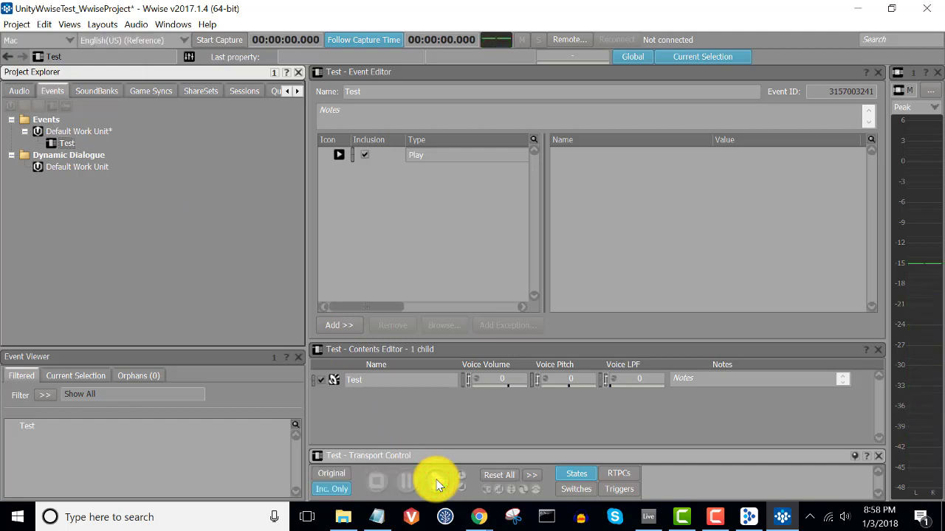
Show the Main SoundBank's contents to confirm the Test event, then save the project
left_click(82, 89)
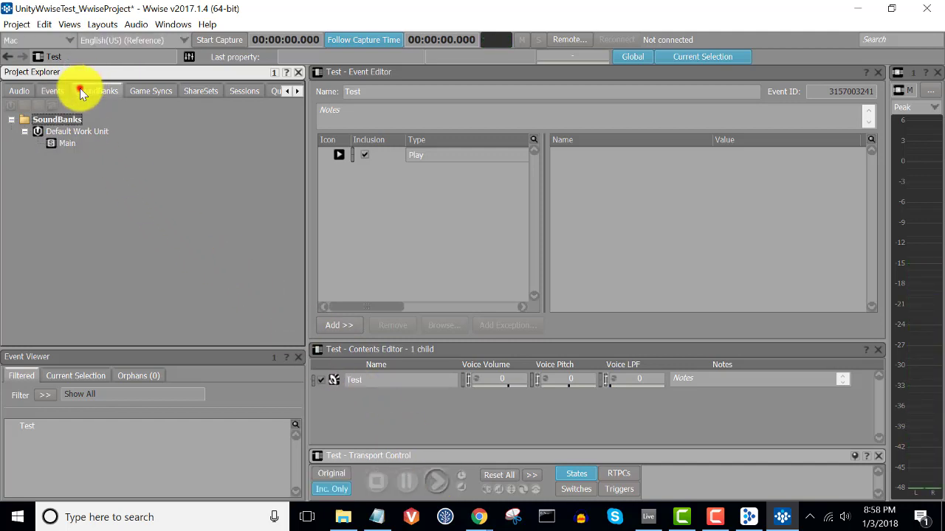
left_click(61, 144)
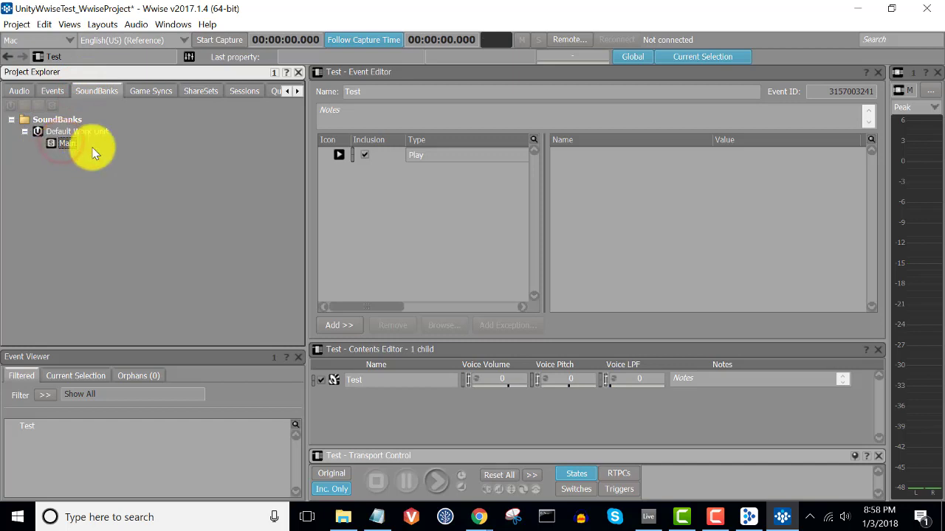
left_click(196, 57)
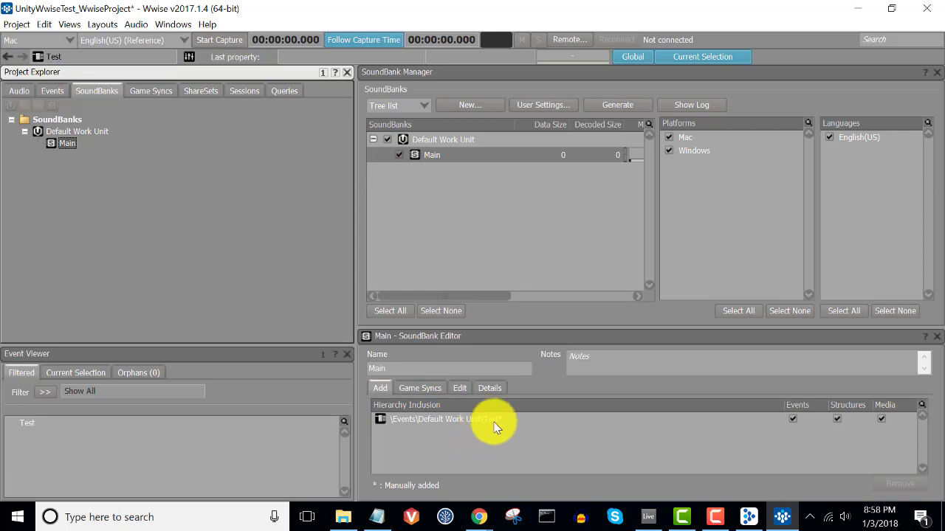
left_click(16, 24)
left_click(23, 68)
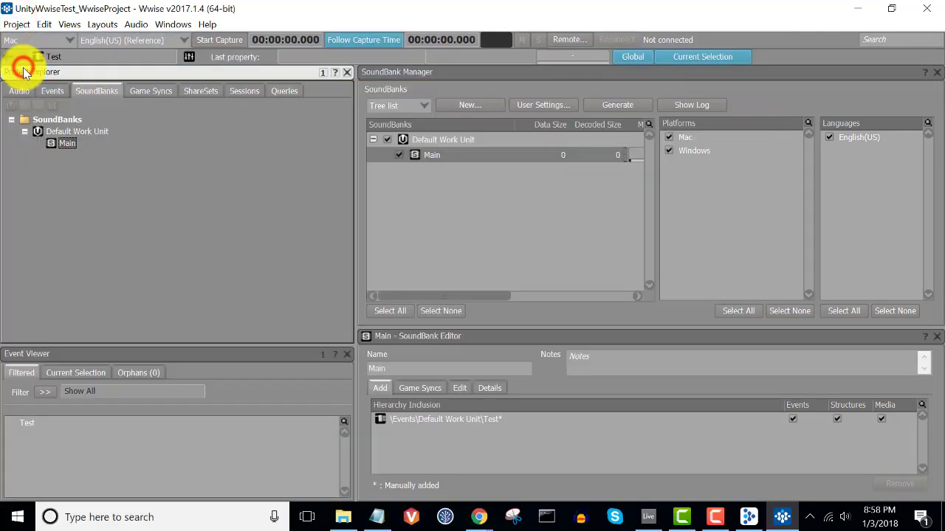
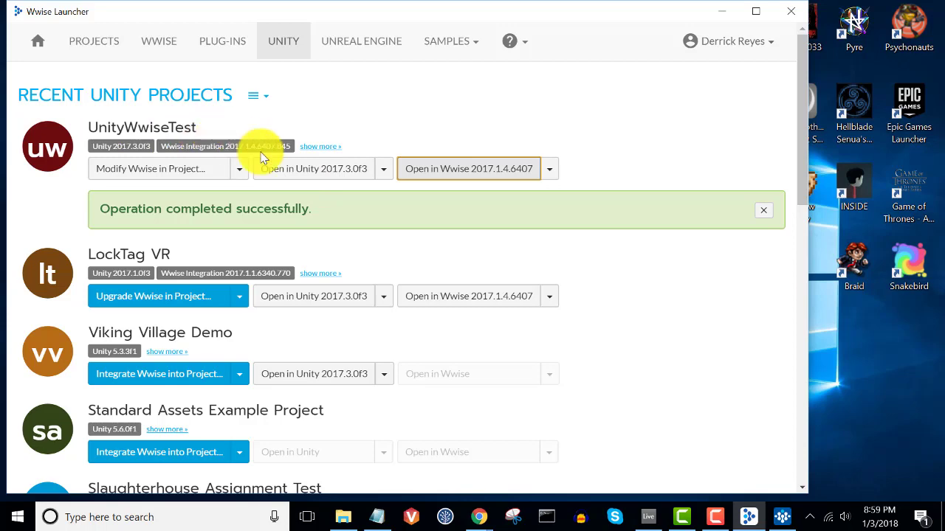
Launch the UnityWwiseTest project in Unity 2017.3.0f3 from the Wwise Launcher
left_click(312, 171)
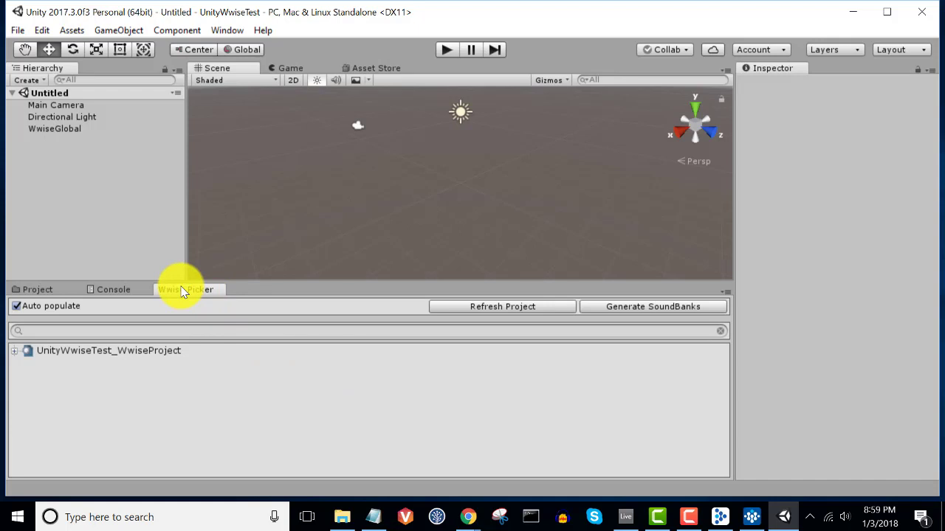
Add a Wwise AkBank component to WwiseGlobal and choose Main from Banks > Default Work Unit
left_click(55, 128)
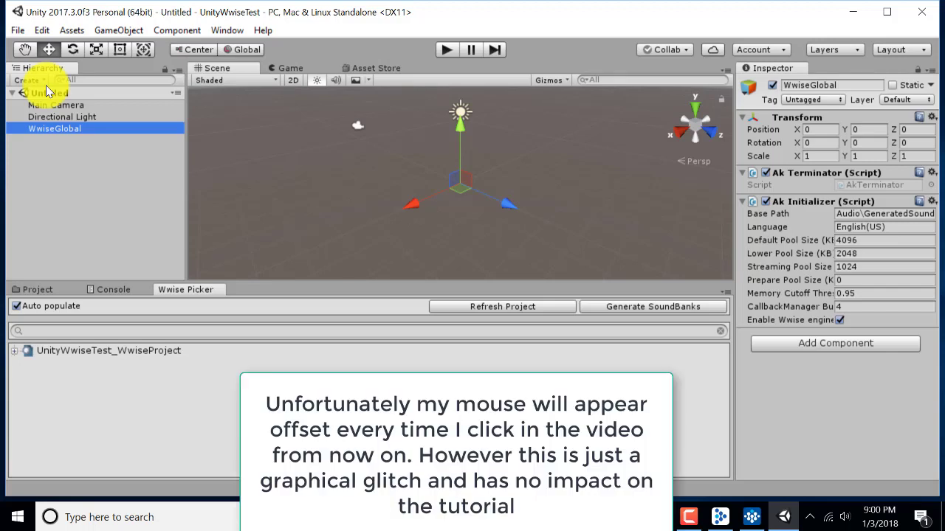
left_click(841, 344)
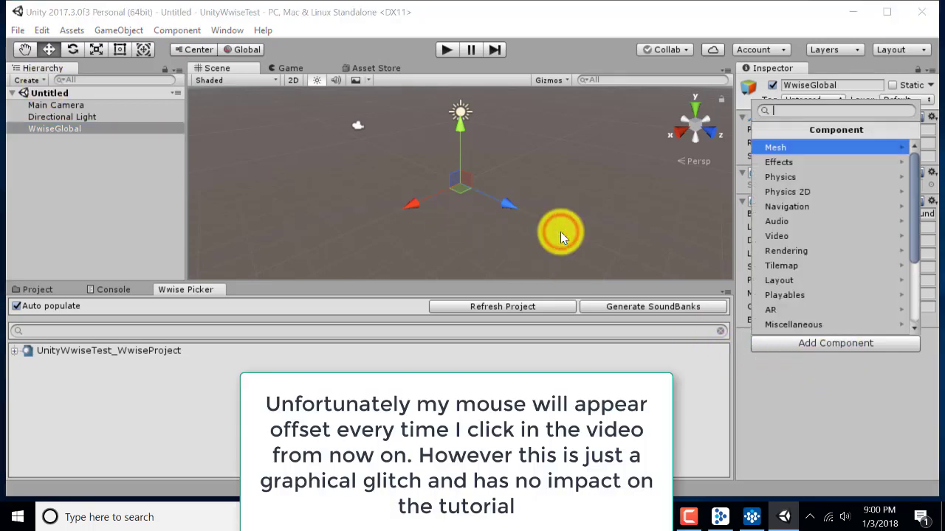
scroll(820, 307, "down", 3)
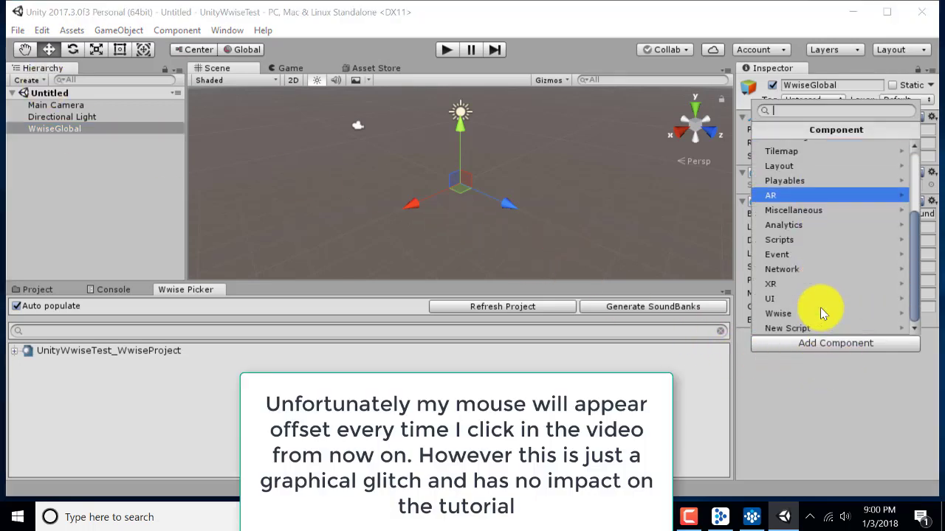
left_click(820, 307)
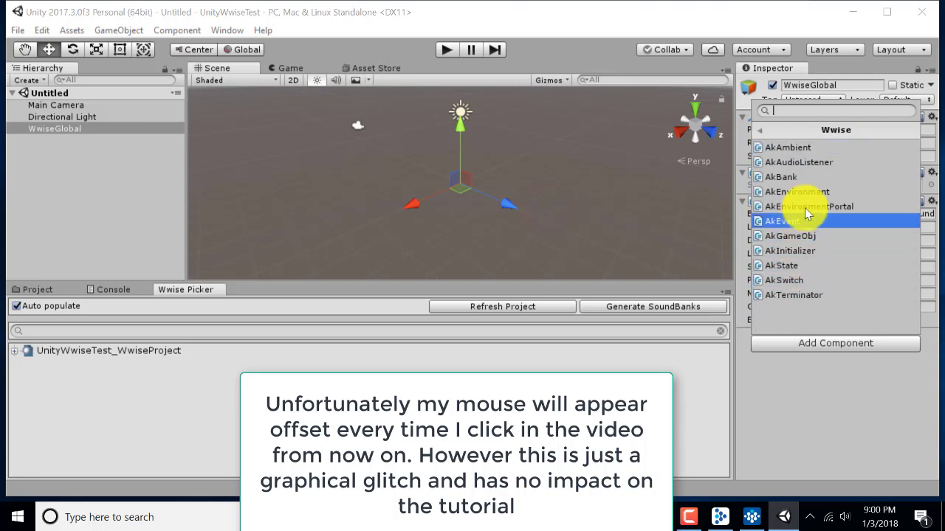
left_click(781, 177)
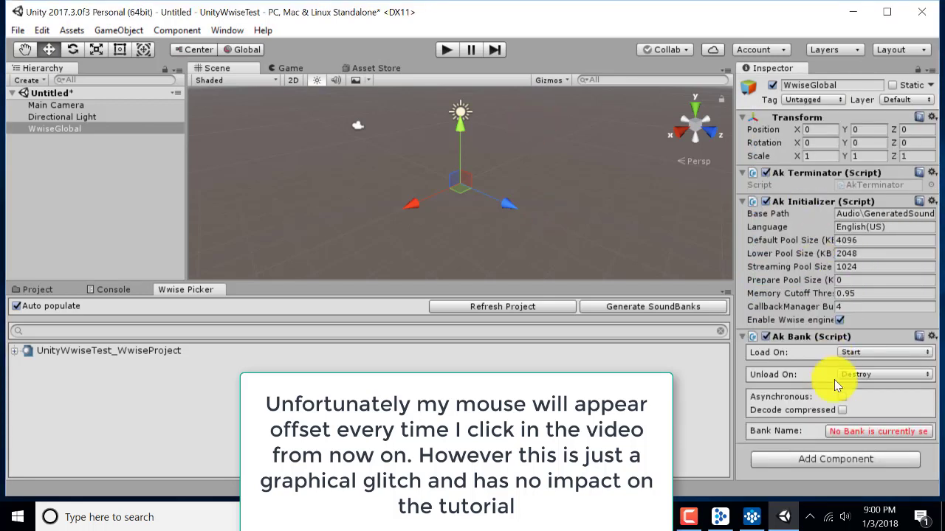
left_click(831, 435)
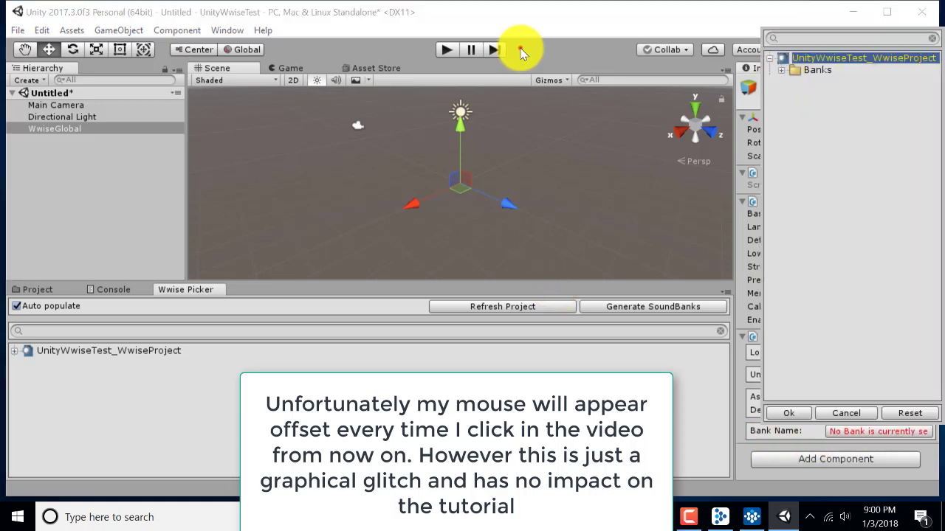
left_click(781, 69)
left_click(793, 82)
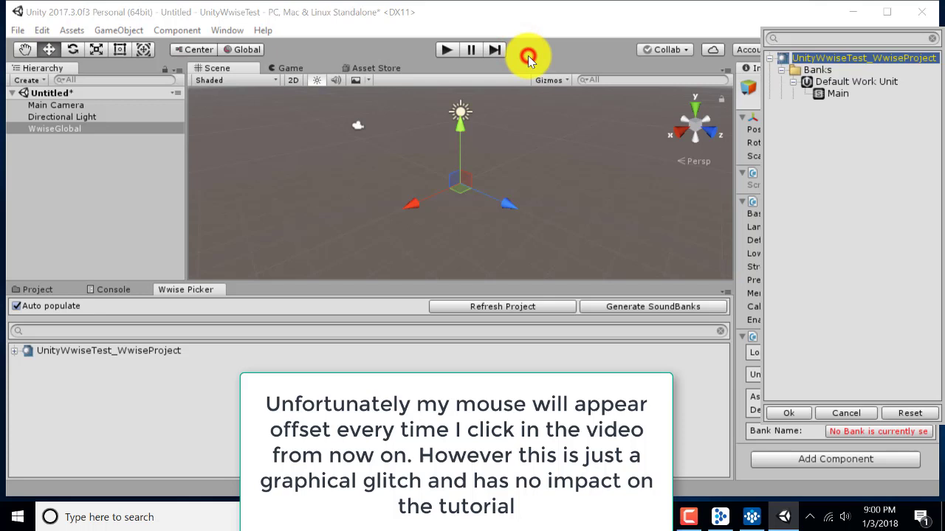
left_click(838, 92)
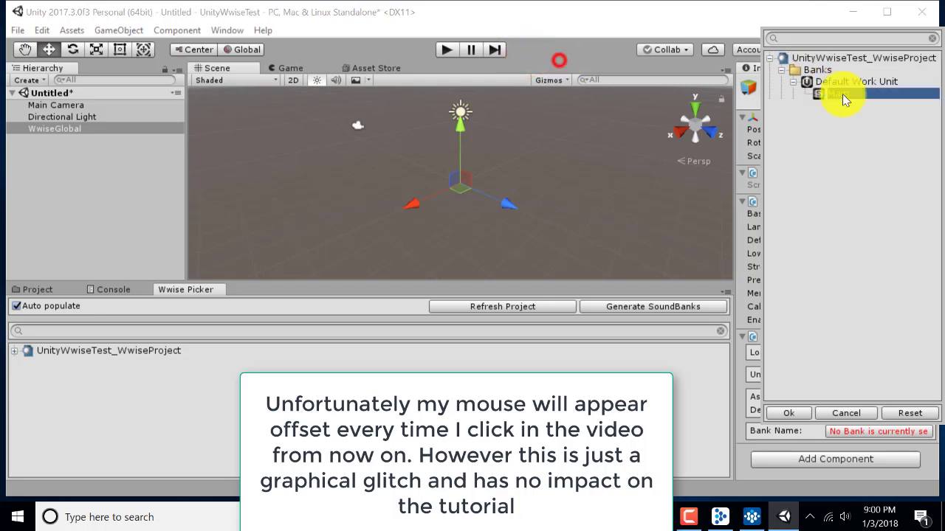
left_click(784, 412)
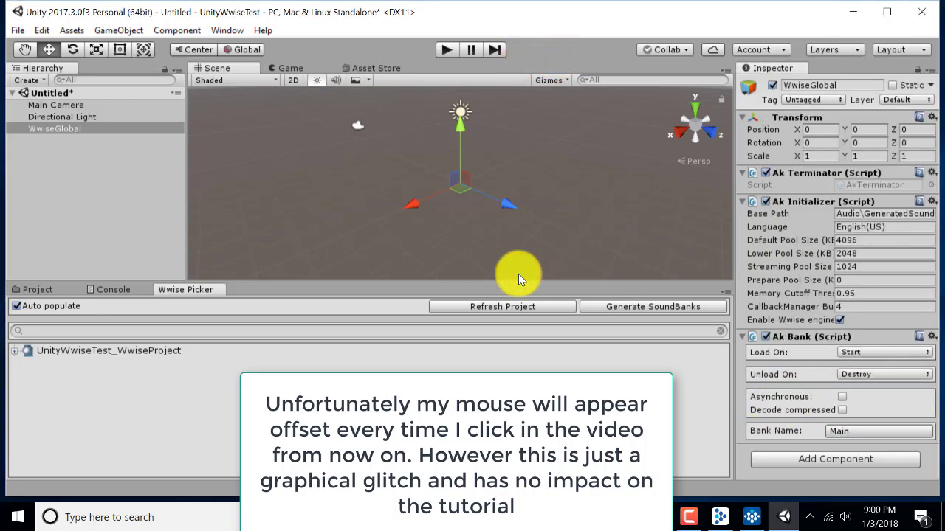
left_click(28, 80)
Create an empty GameObject named TestAudio
left_click(61, 97)
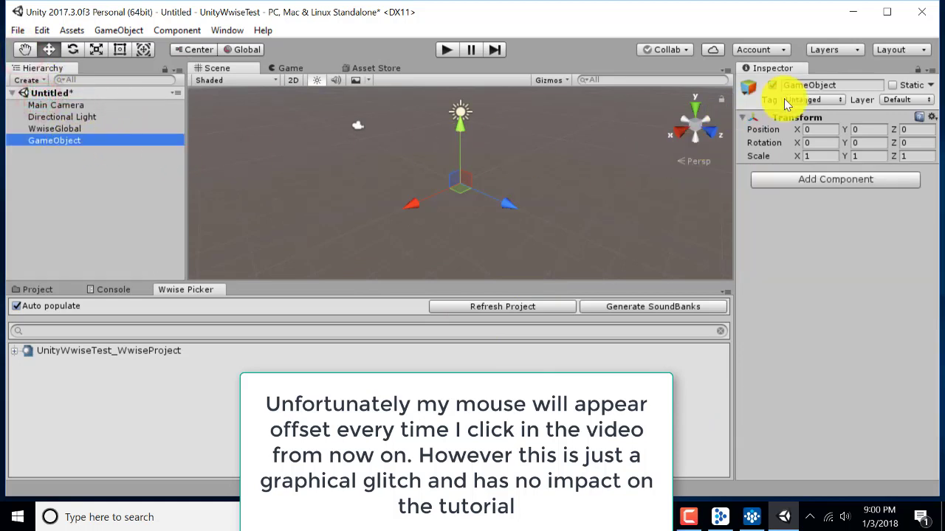
left_click(826, 85)
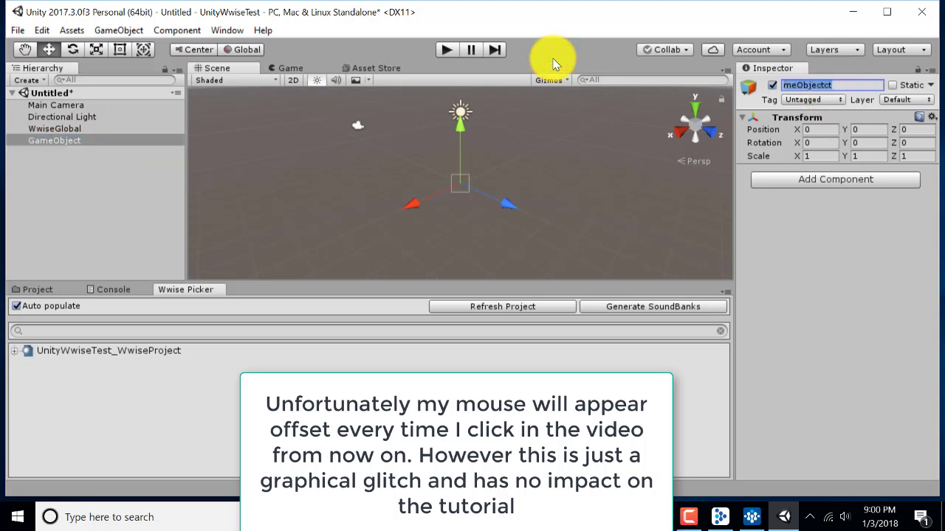
type("TestAudio")
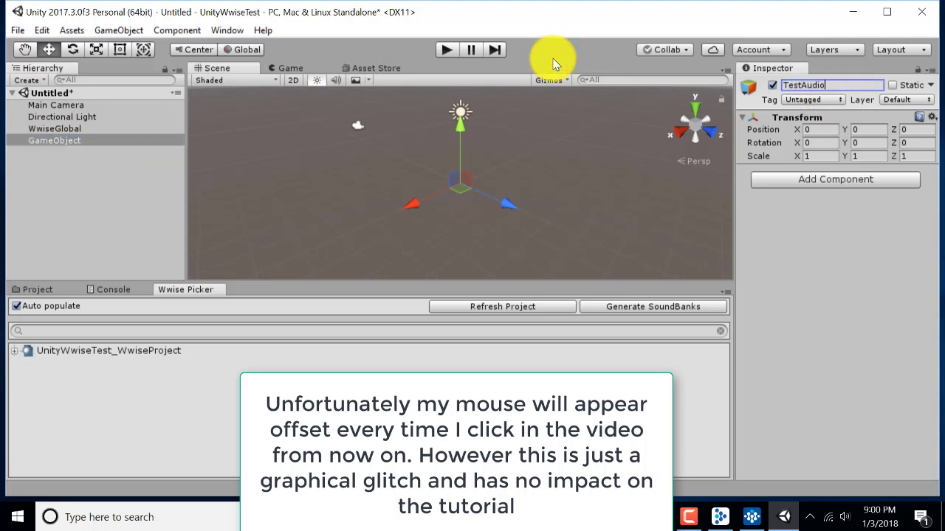
key("Return")
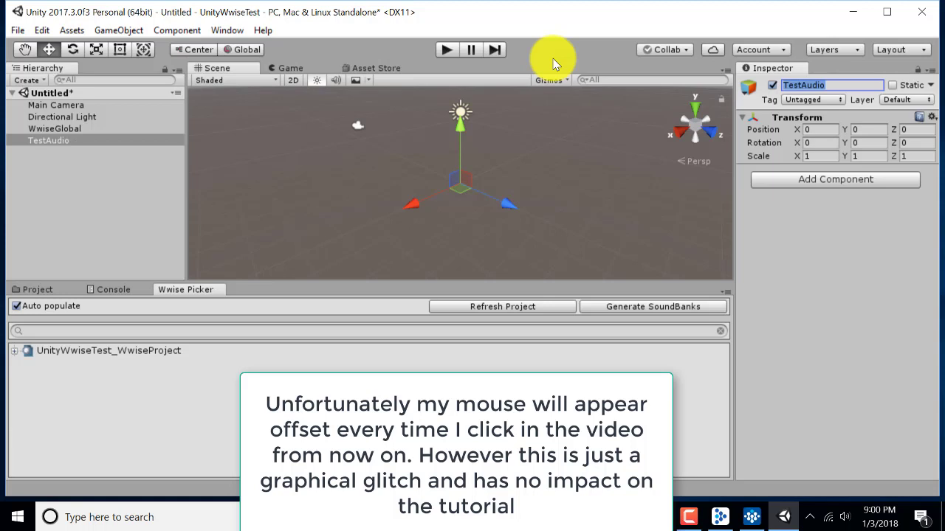
Add a Wwise AkAmbient component and the required Rigidbody to TestAudio
left_click(834, 179)
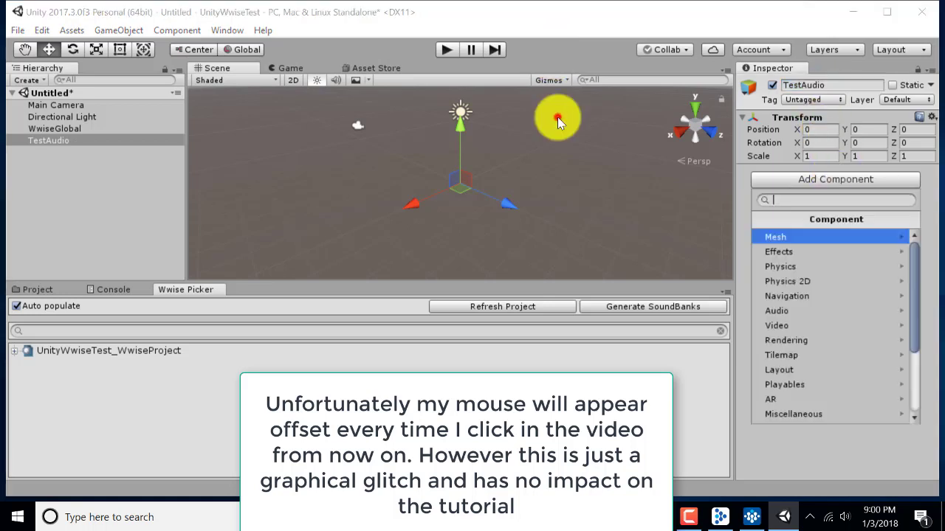
scroll(826, 274, "down", 5)
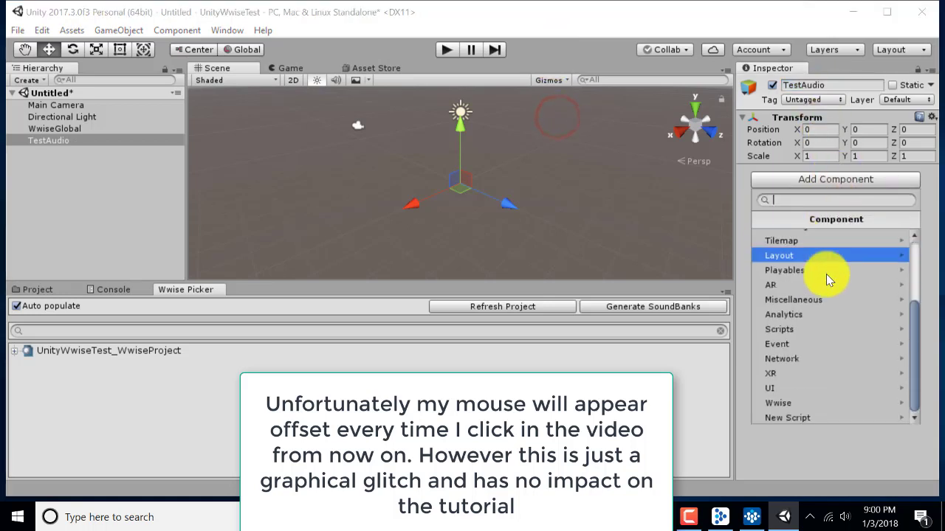
left_click(830, 399)
left_click(808, 238)
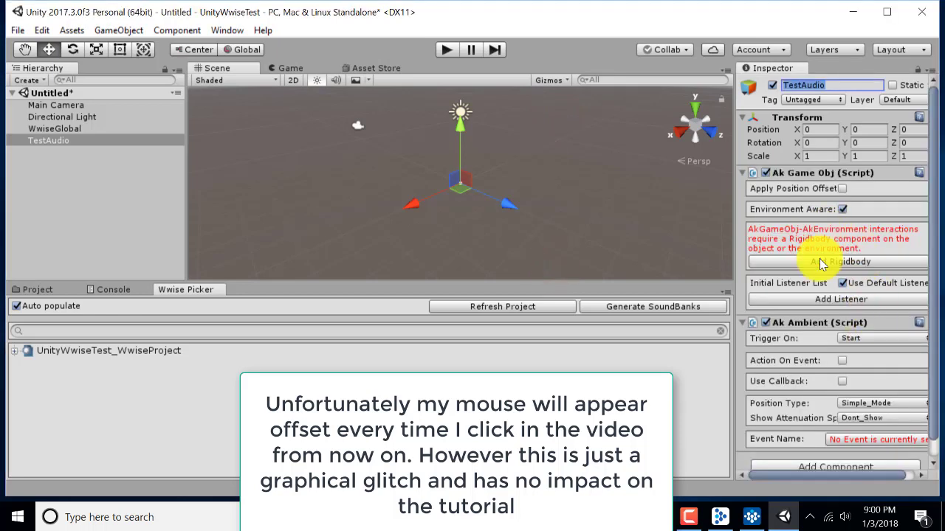
left_click(820, 262)
Set the Ak Ambient event to Test from Events > Default Work Unit
left_click(863, 386)
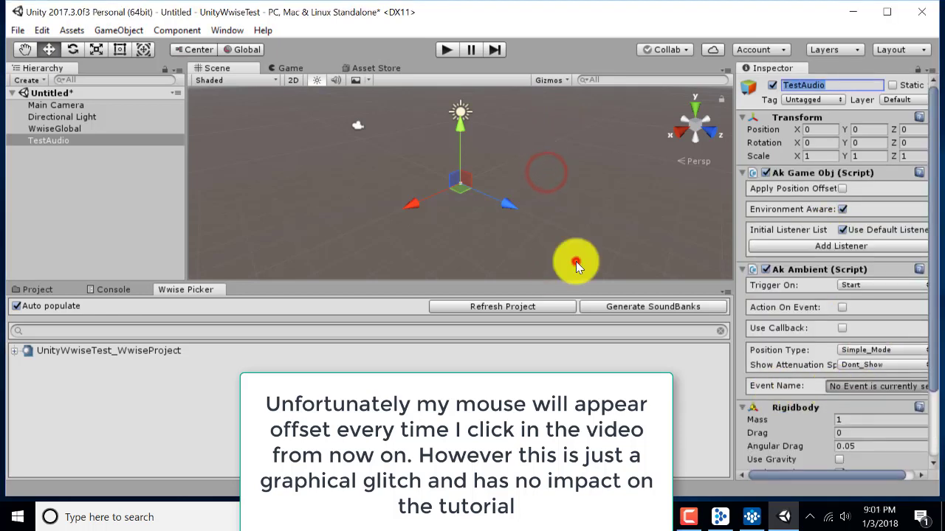
left_click(662, 146)
left_click(674, 158)
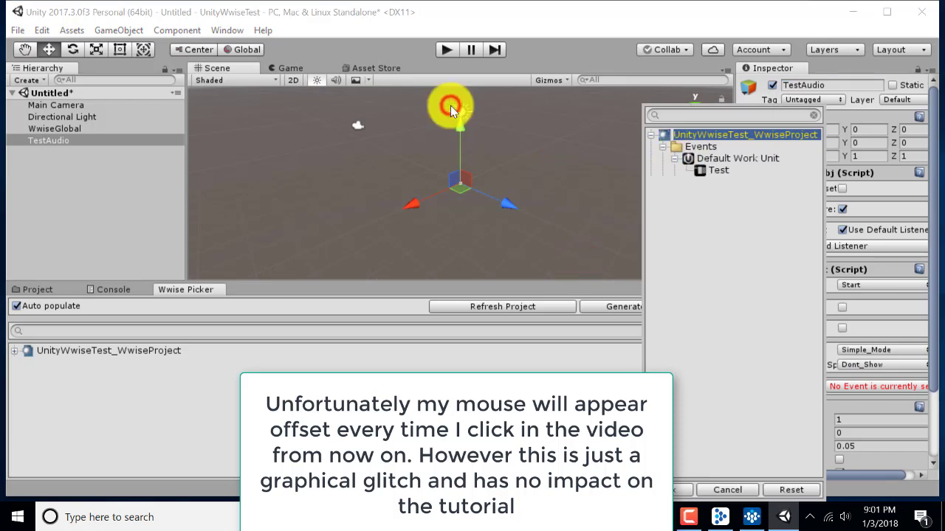
left_click(722, 170)
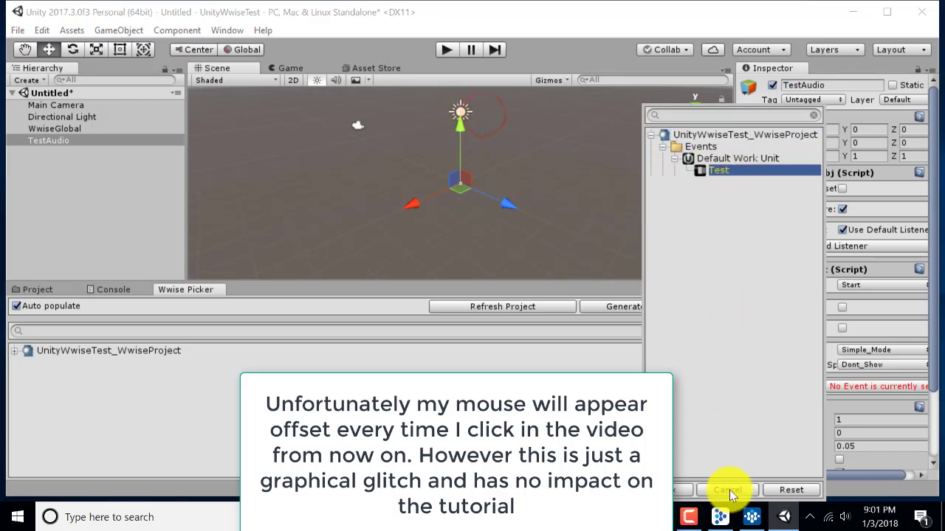
left_click(447, 320)
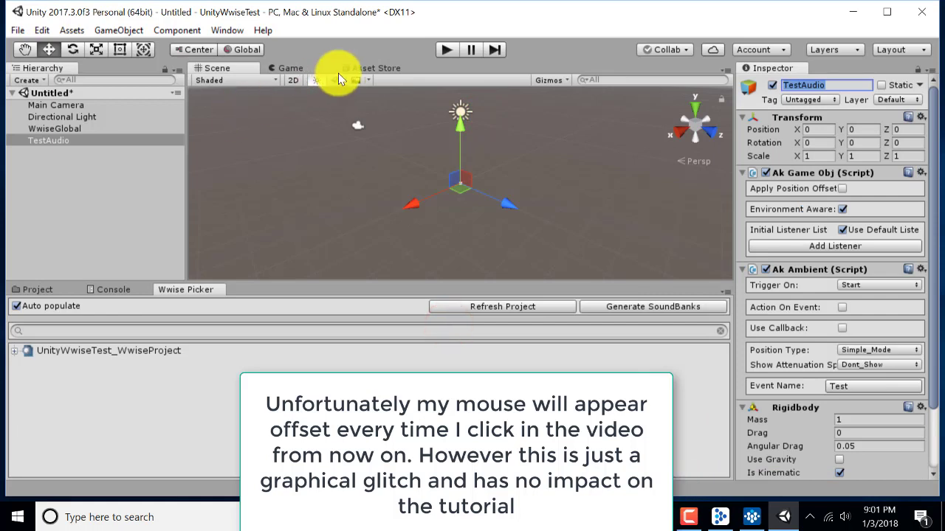
Play the scene to hear the Test event, then stop playback with Ctrl+P
left_click(442, 49)
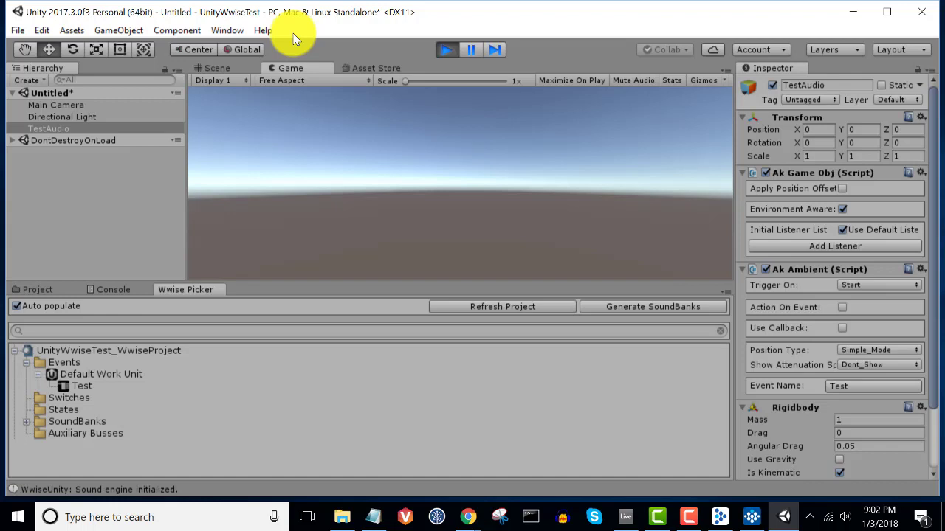
key("ctrl+p")
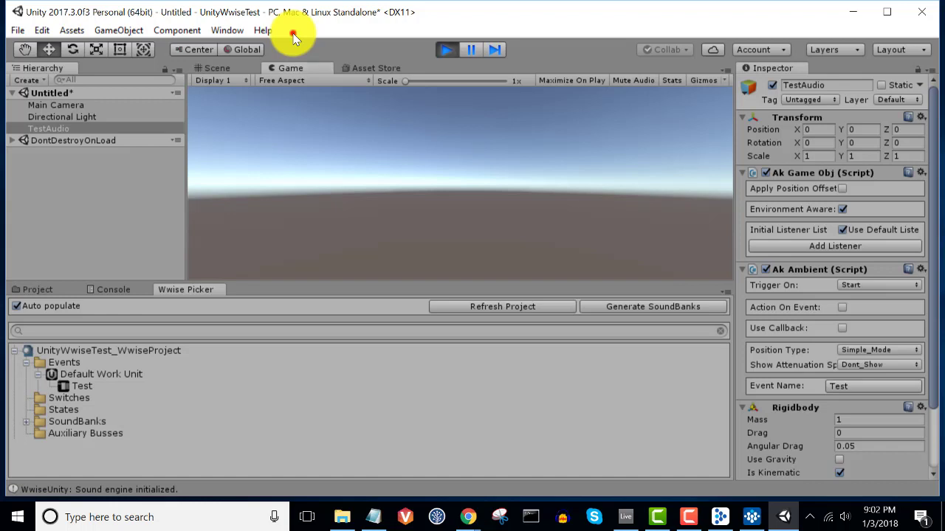